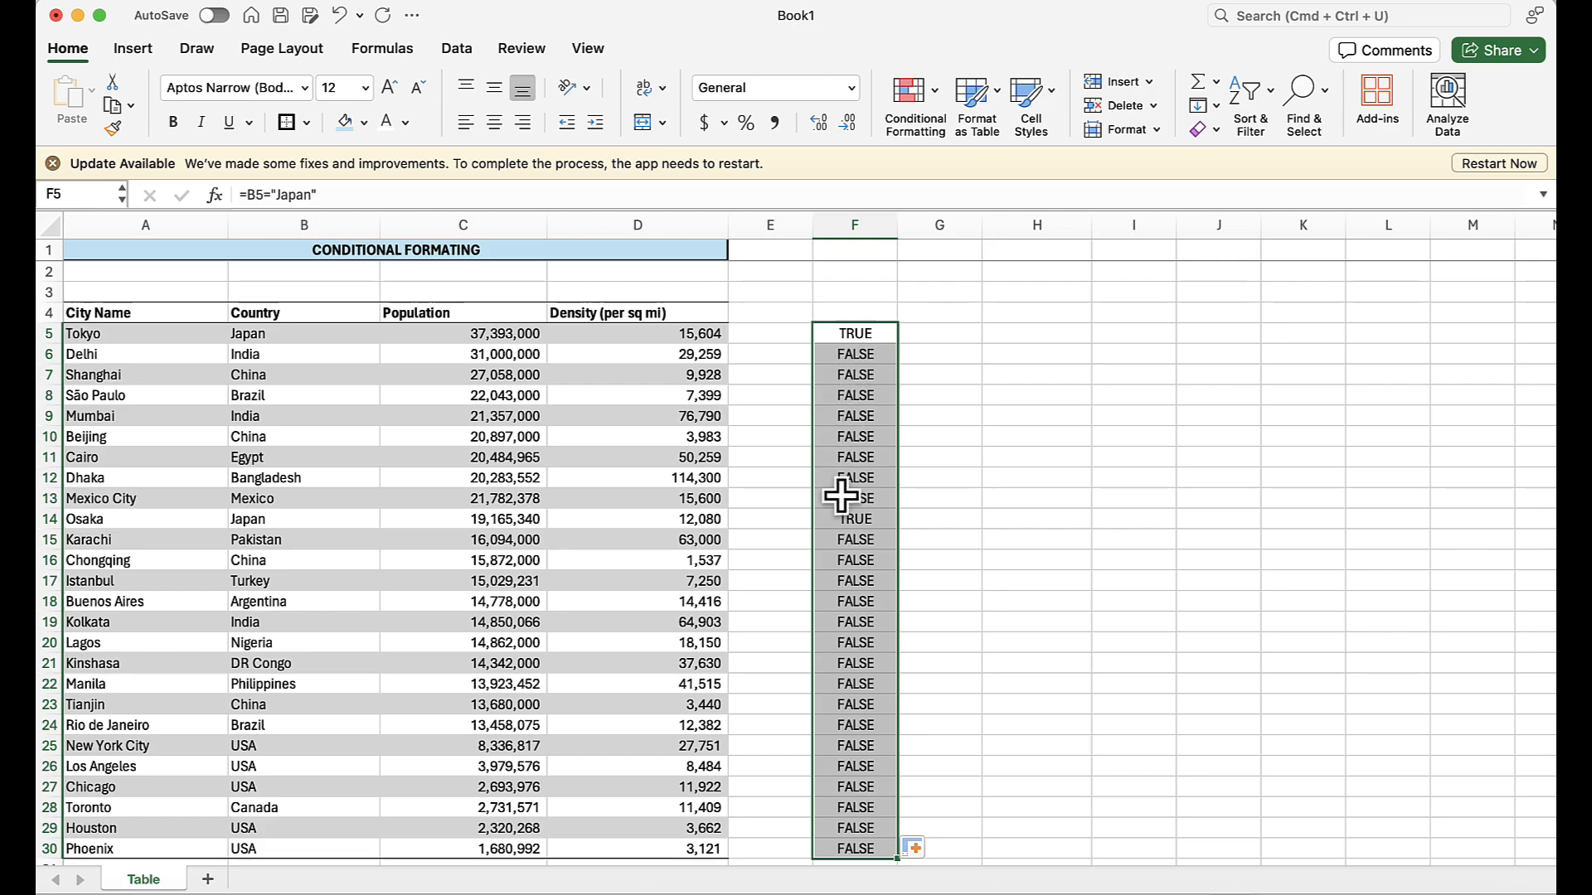
Examine the Japan test formulas and results in column F against the Country entries in B5 and B14.
{"action": "left_click", "coordinate": [841, 522]}
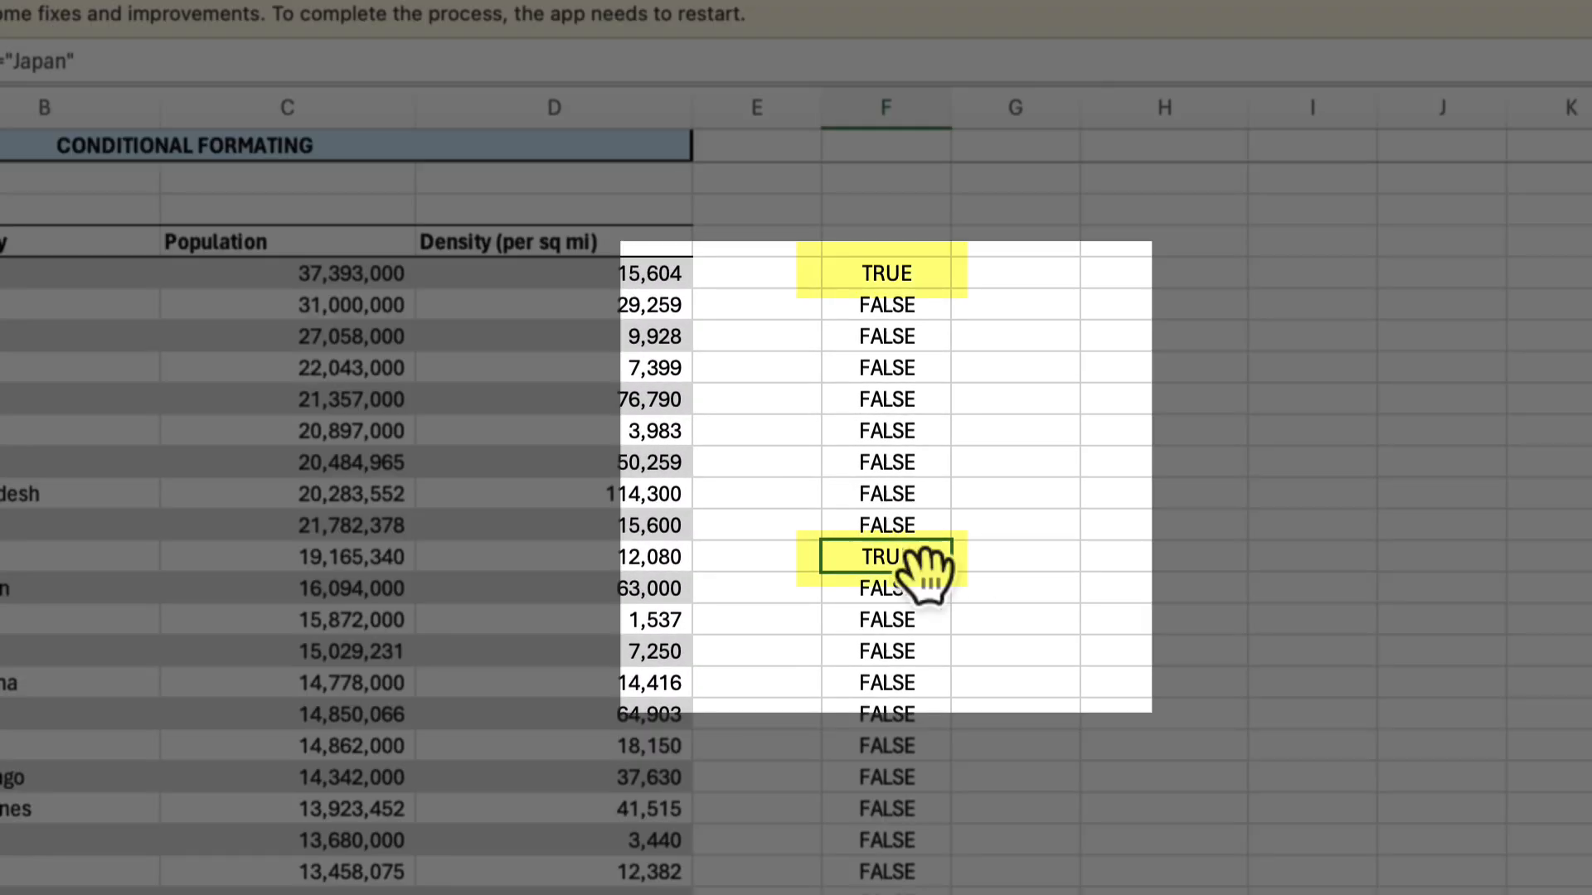
{"action": "left_click", "coordinate": [892, 279]}
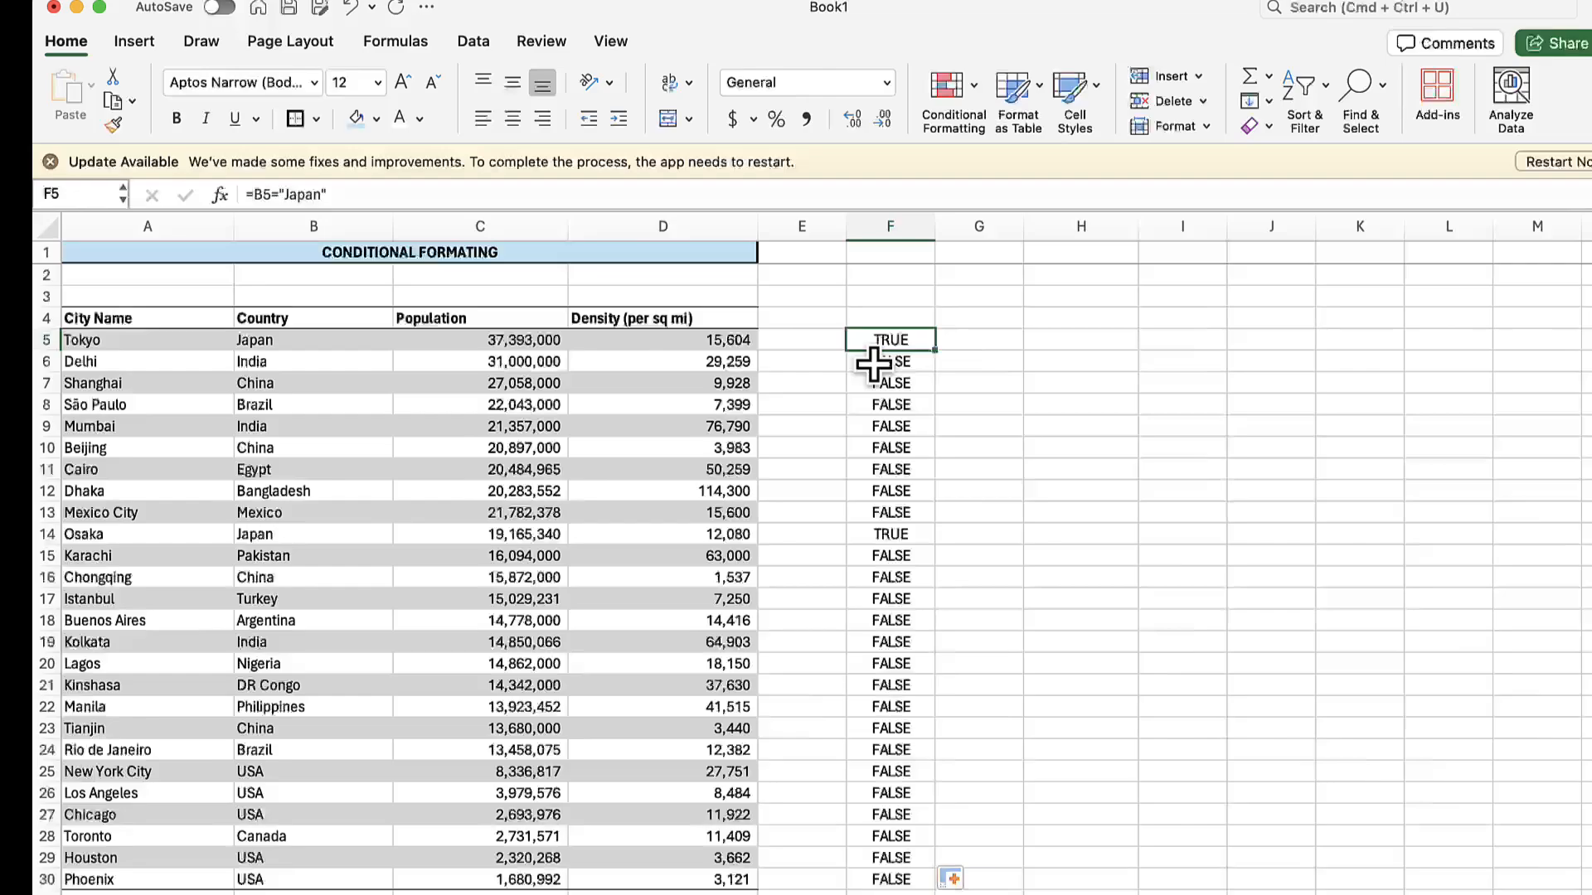
{"action": "left_click", "coordinate": [874, 365]}
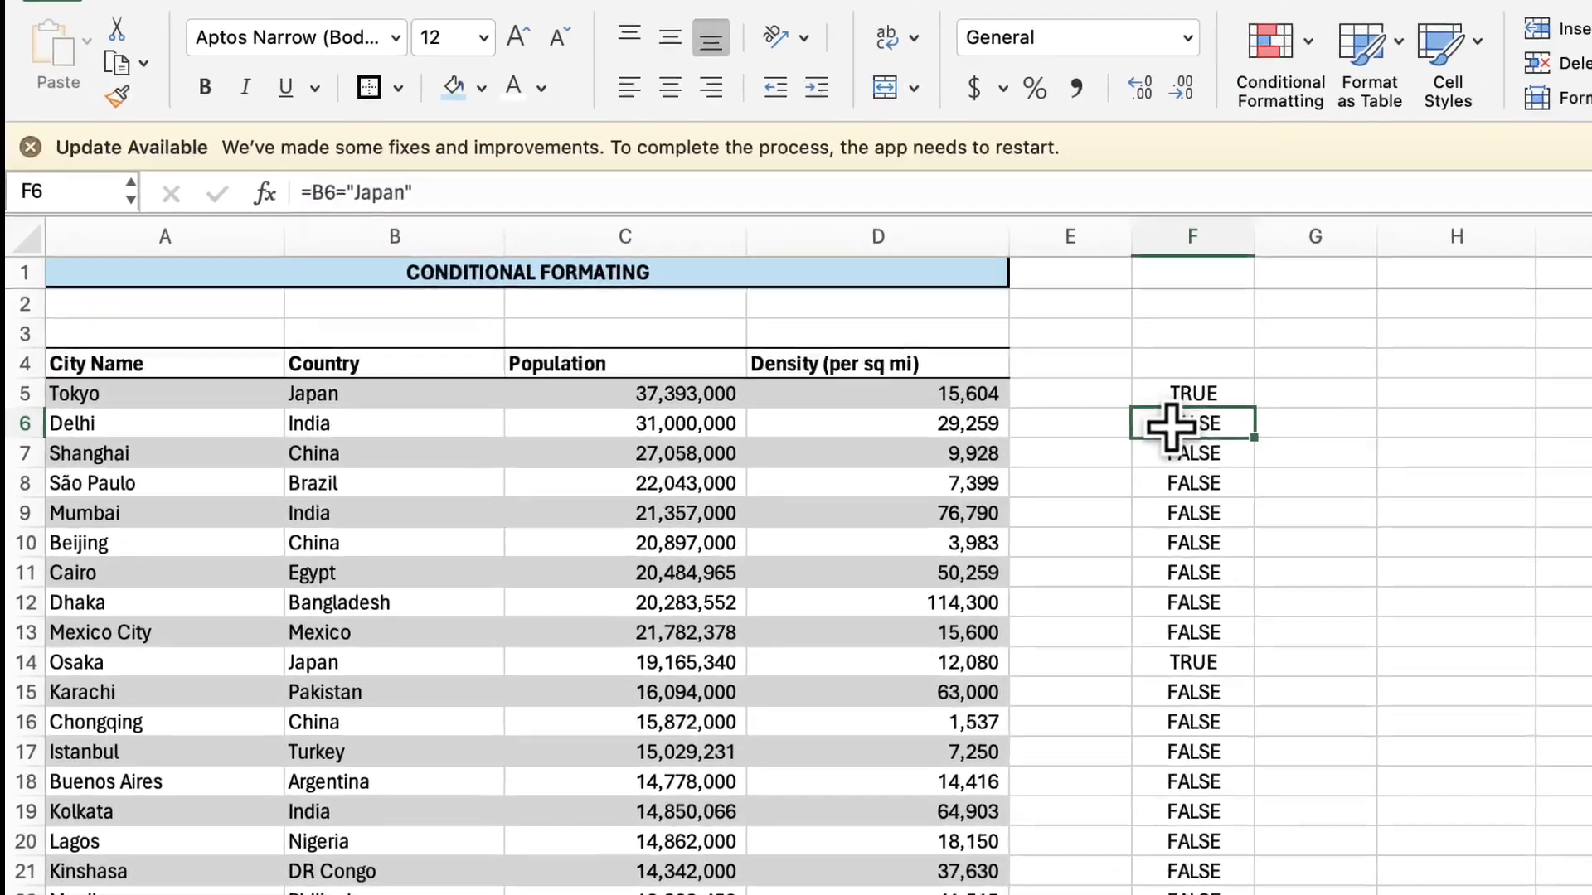
{"action": "key", "text": "Down"}
{"action": "key", "text": "Up"}
{"action": "key", "text": "Up"}
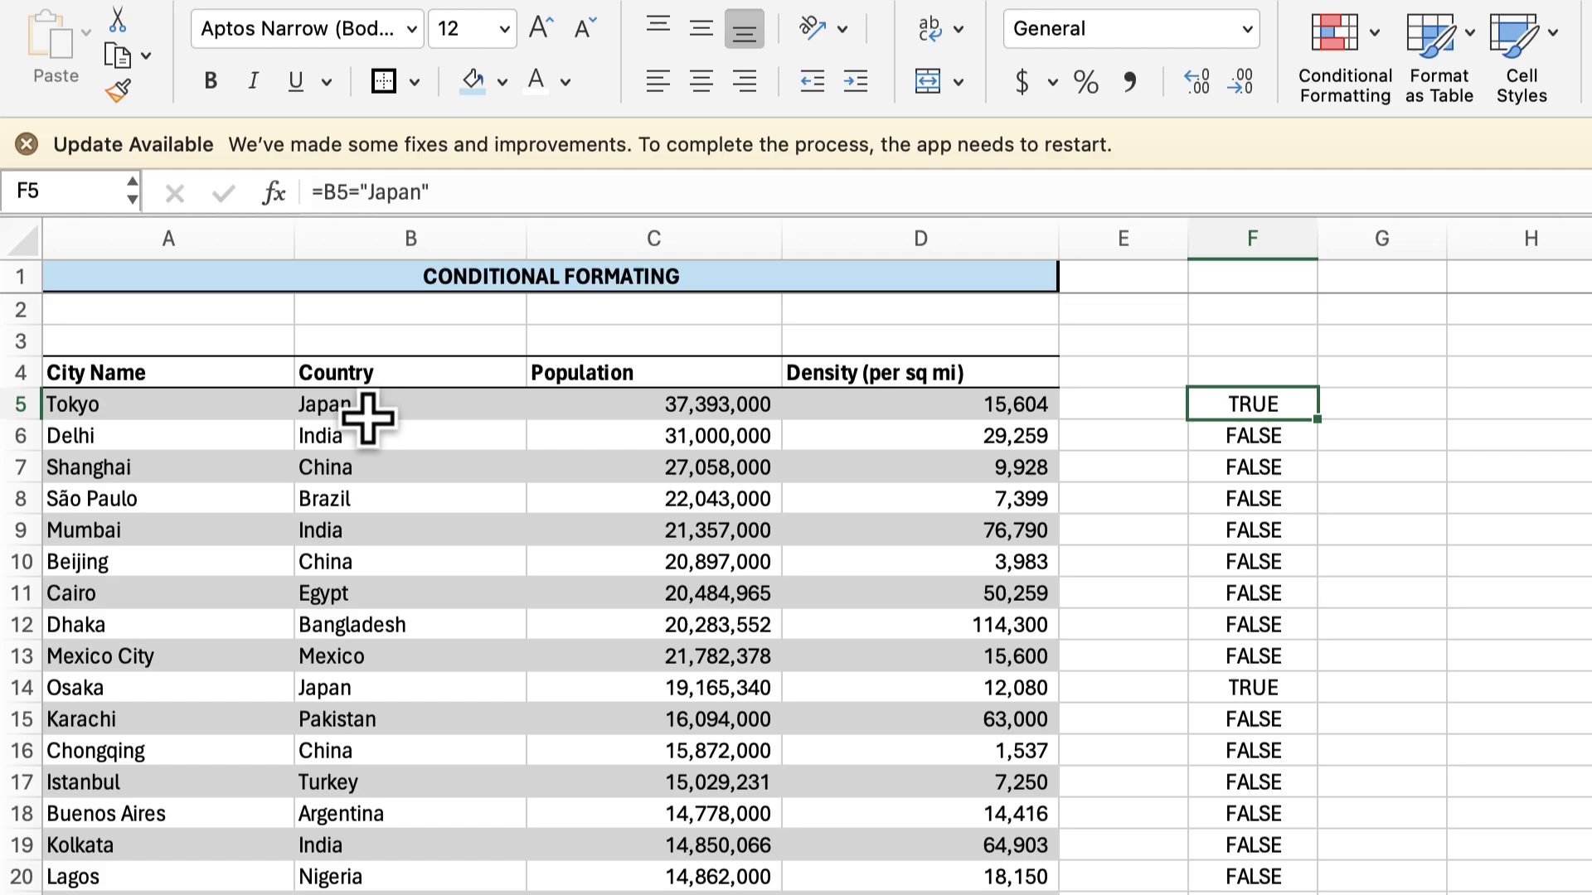
{"action": "left_click", "coordinate": [369, 414]}
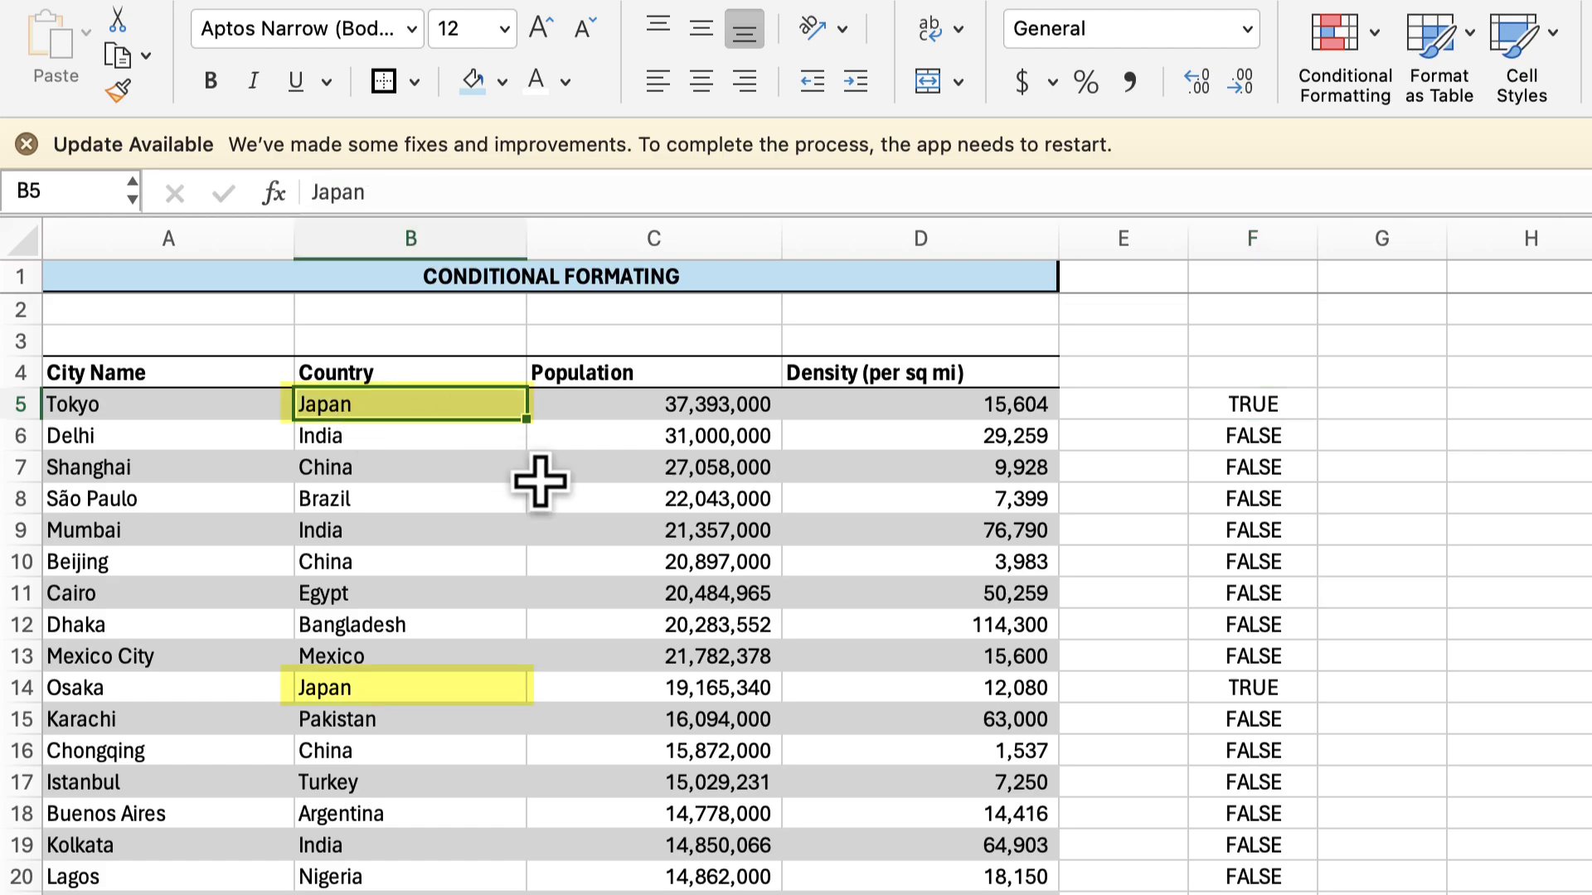
{"action": "left_click", "coordinate": [346, 686]}
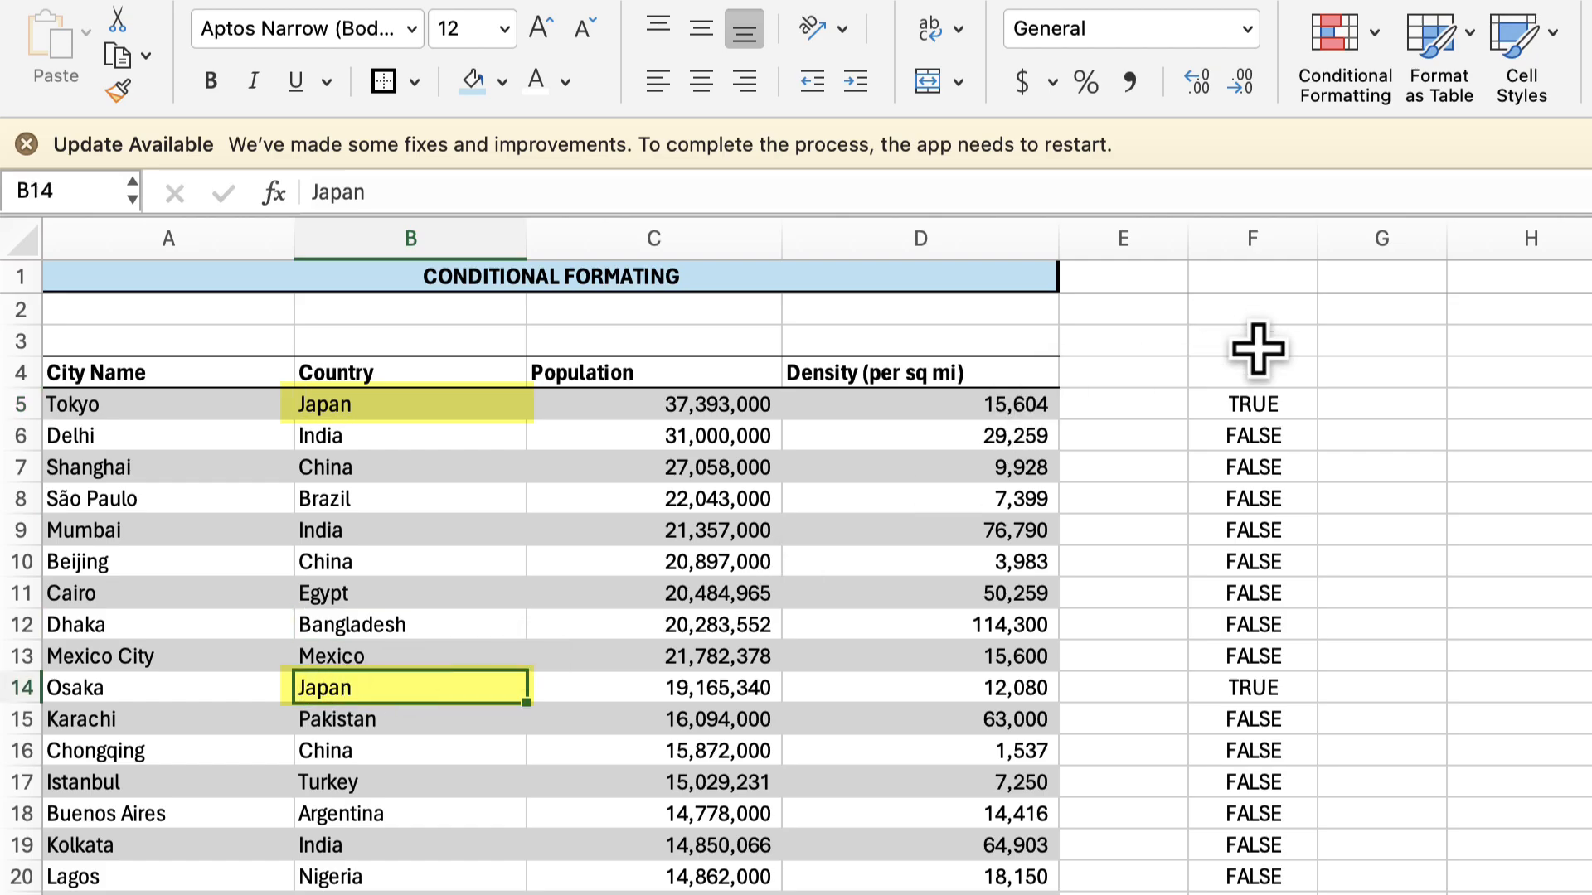
Copy the F5 formula into G5:I30 and inspect the cell references in G5 and H5.
{"action": "left_click", "coordinate": [1254, 401]}
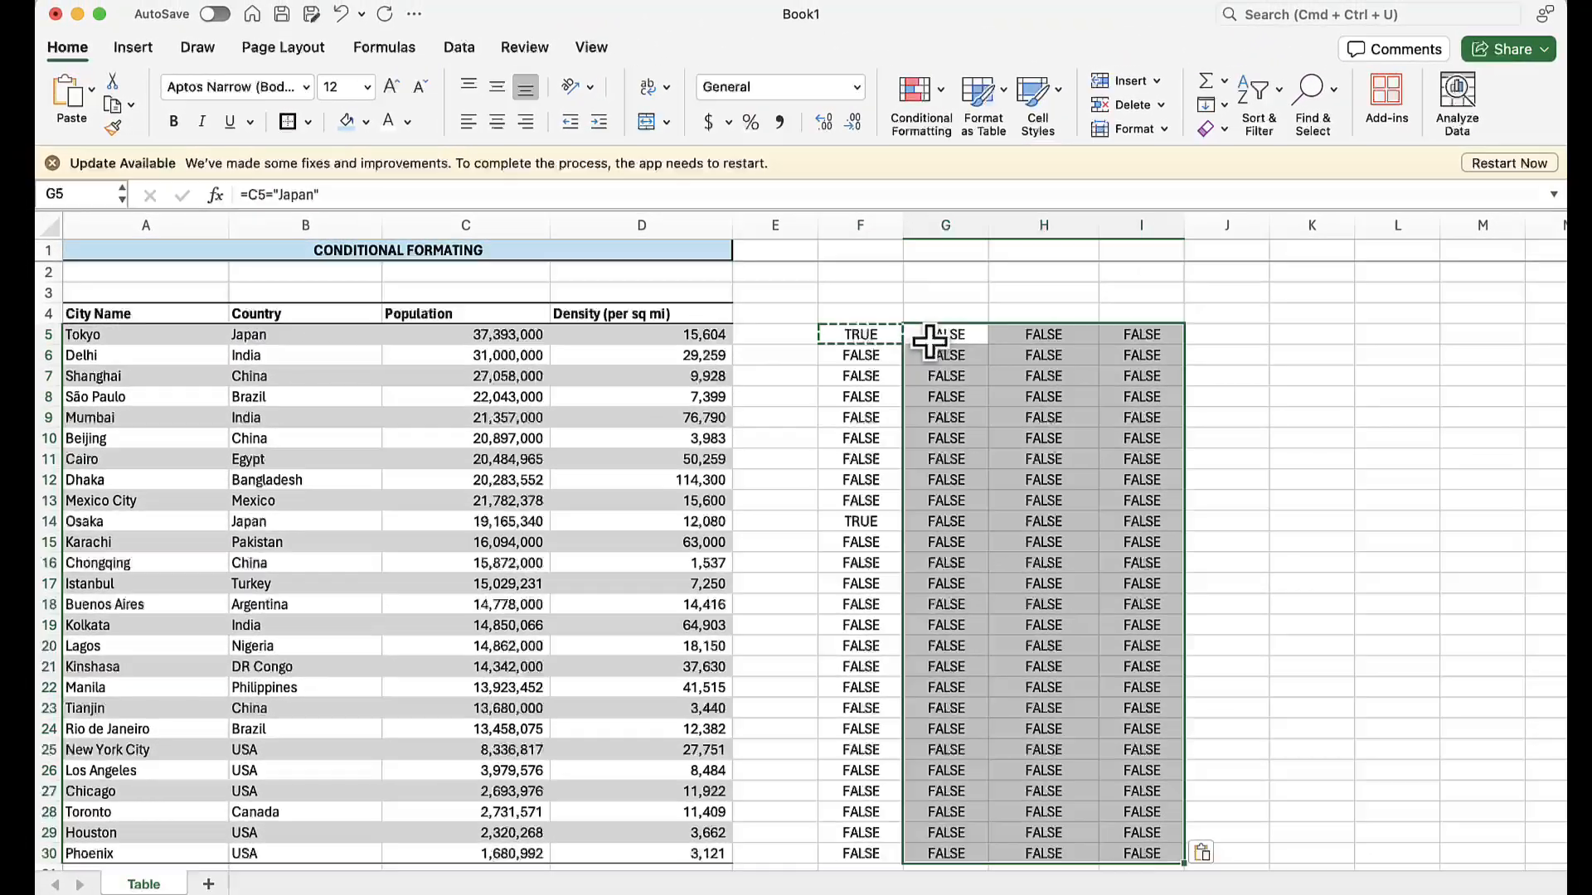
{"action": "left_click", "coordinate": [928, 340]}
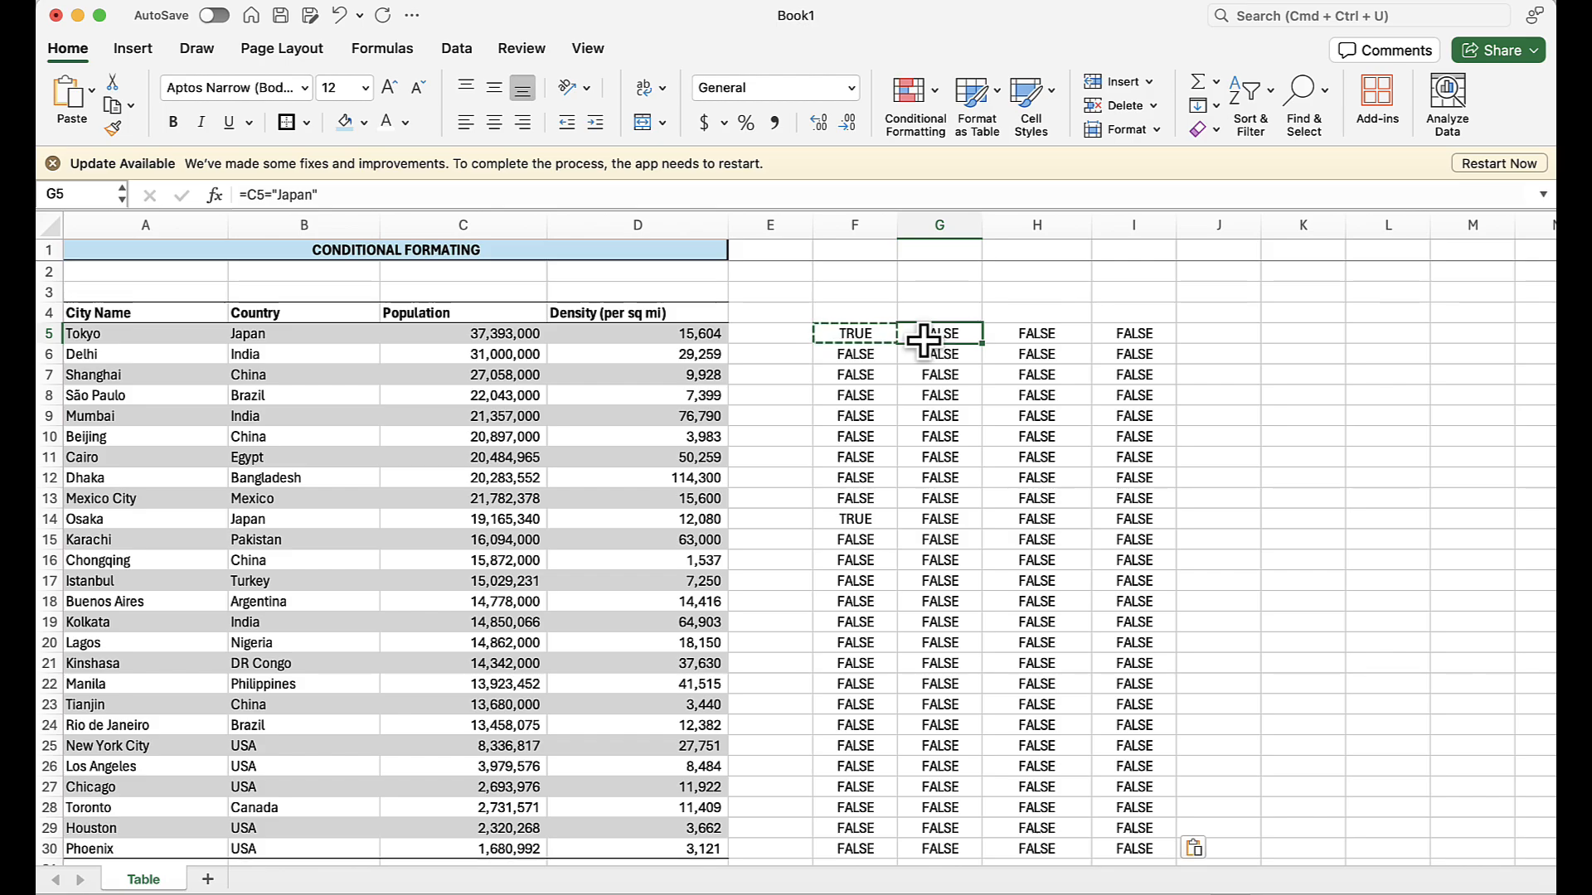
{"action": "left_click", "coordinate": [856, 335]}
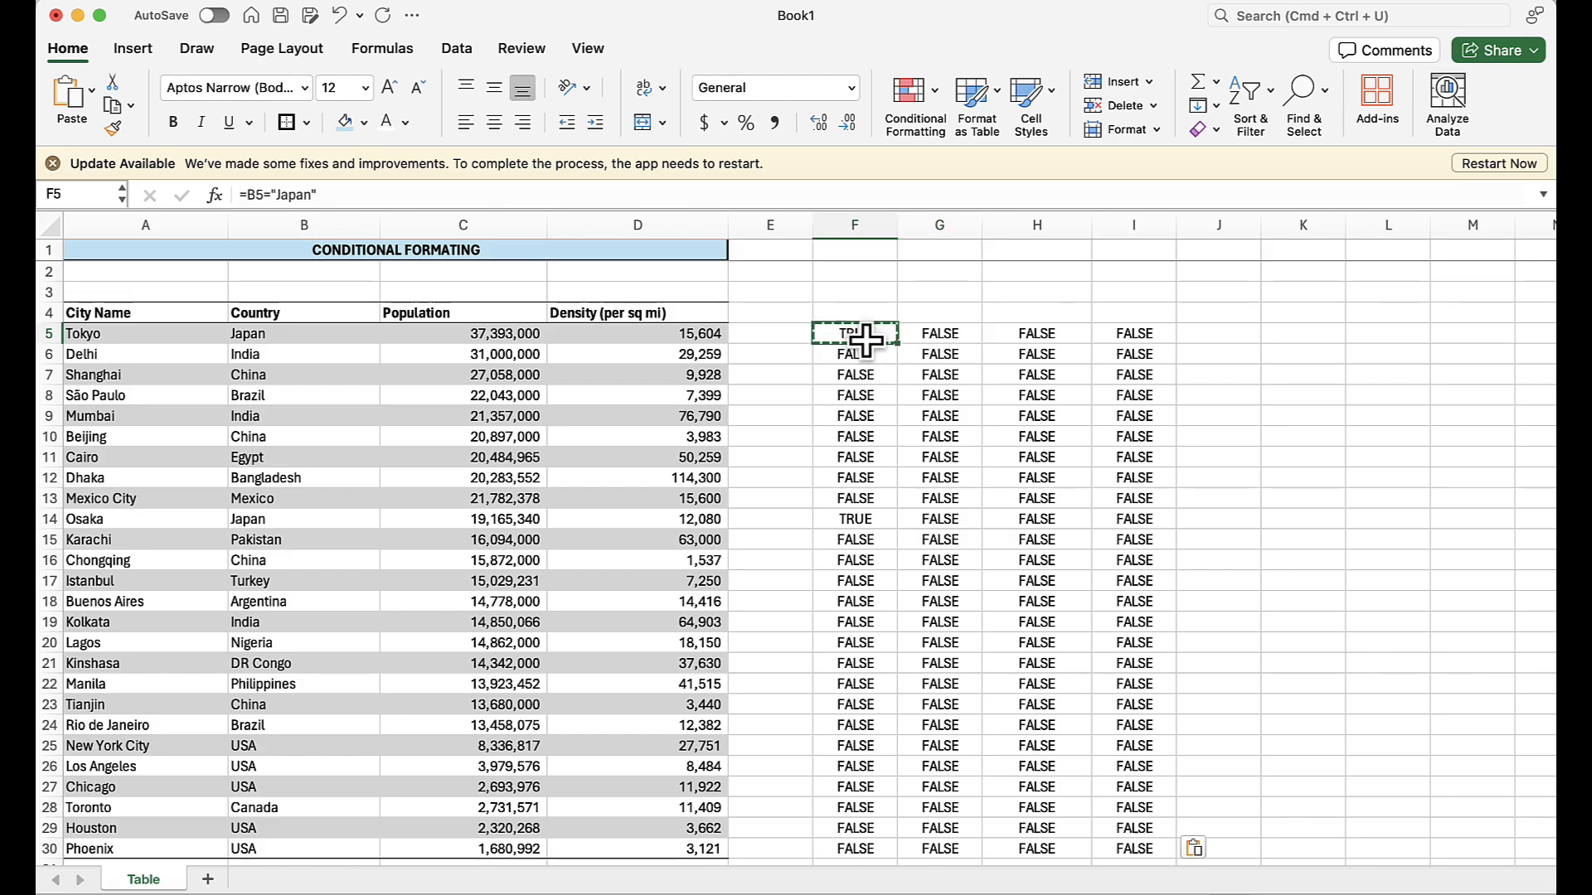
{"action": "key", "text": "Right"}
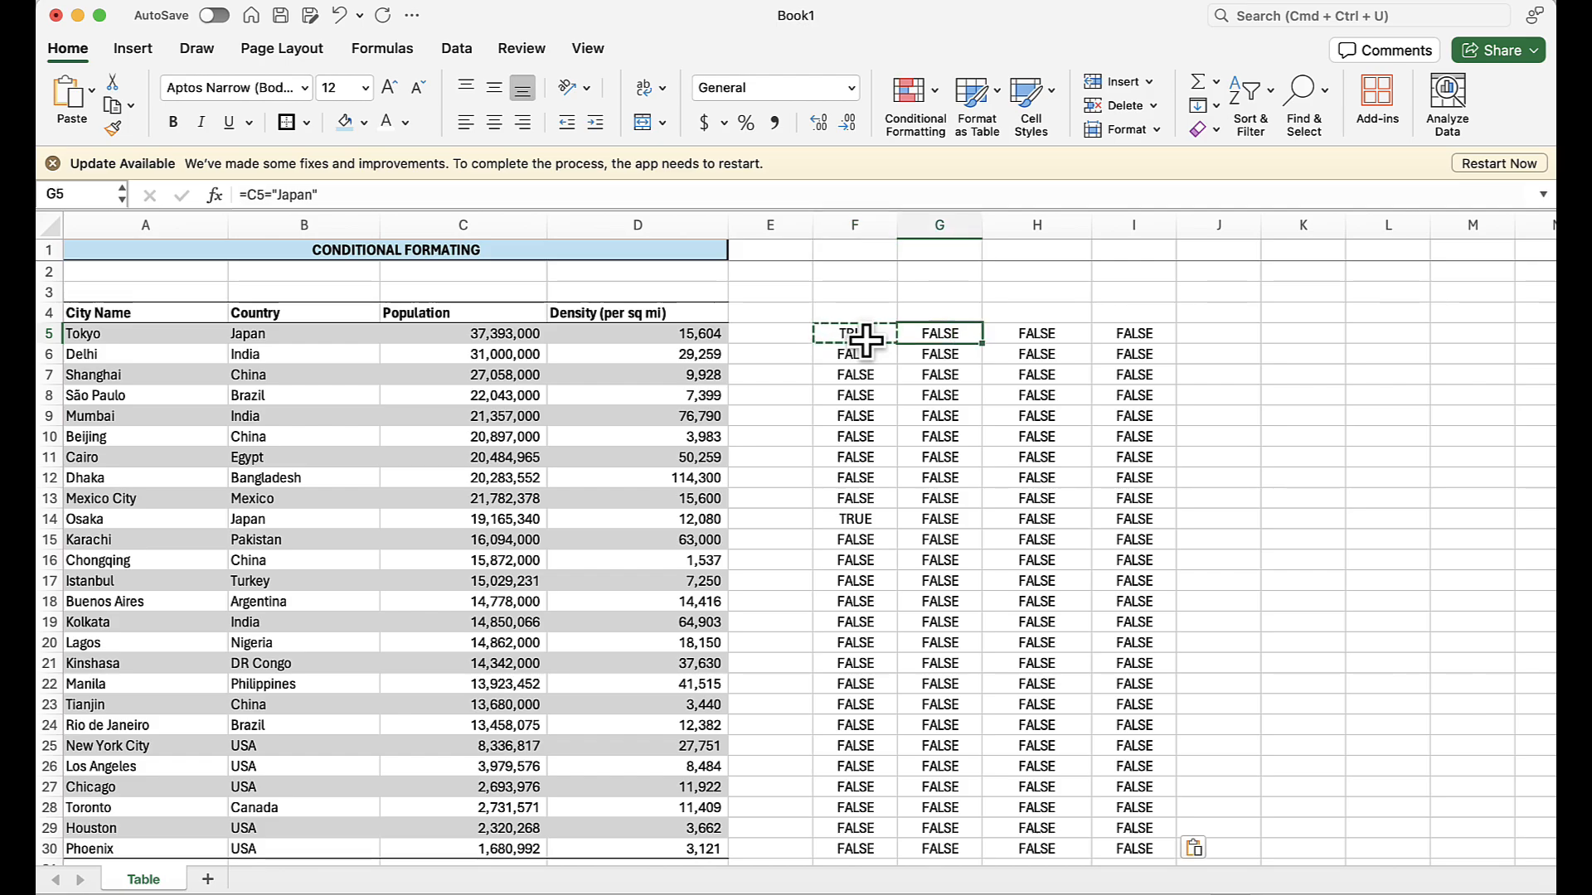
{"action": "key", "text": "Right"}
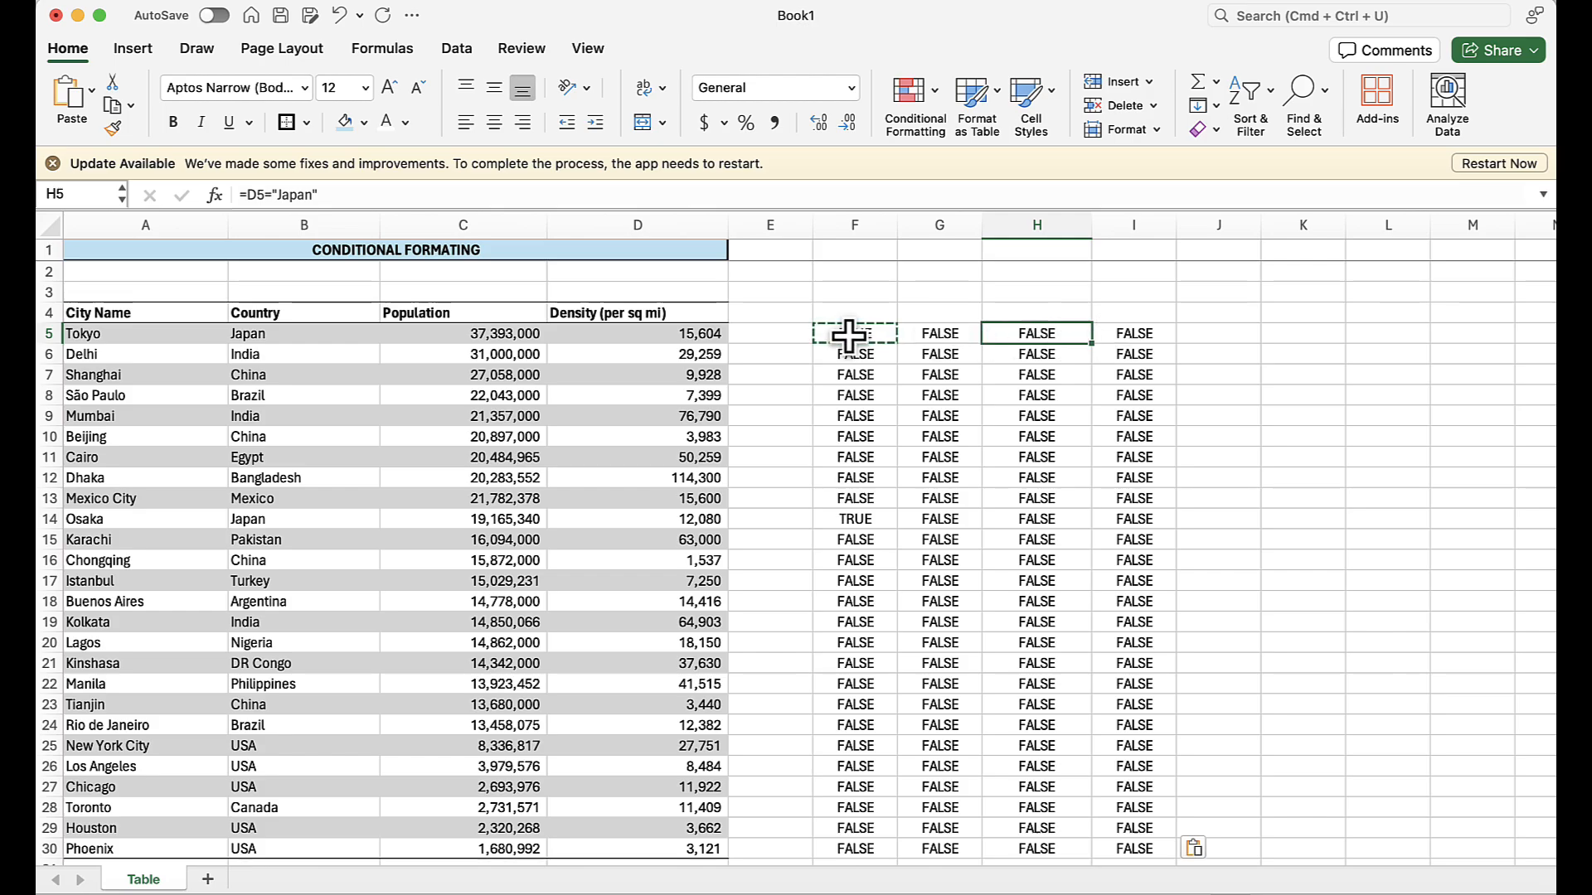
Replace the test formulas in F5:I30 with a single formula in F5, =$B5="Japan".
{"action": "left_click_drag", "start_coordinate": [850, 337], "coordinate": [1151, 845]}
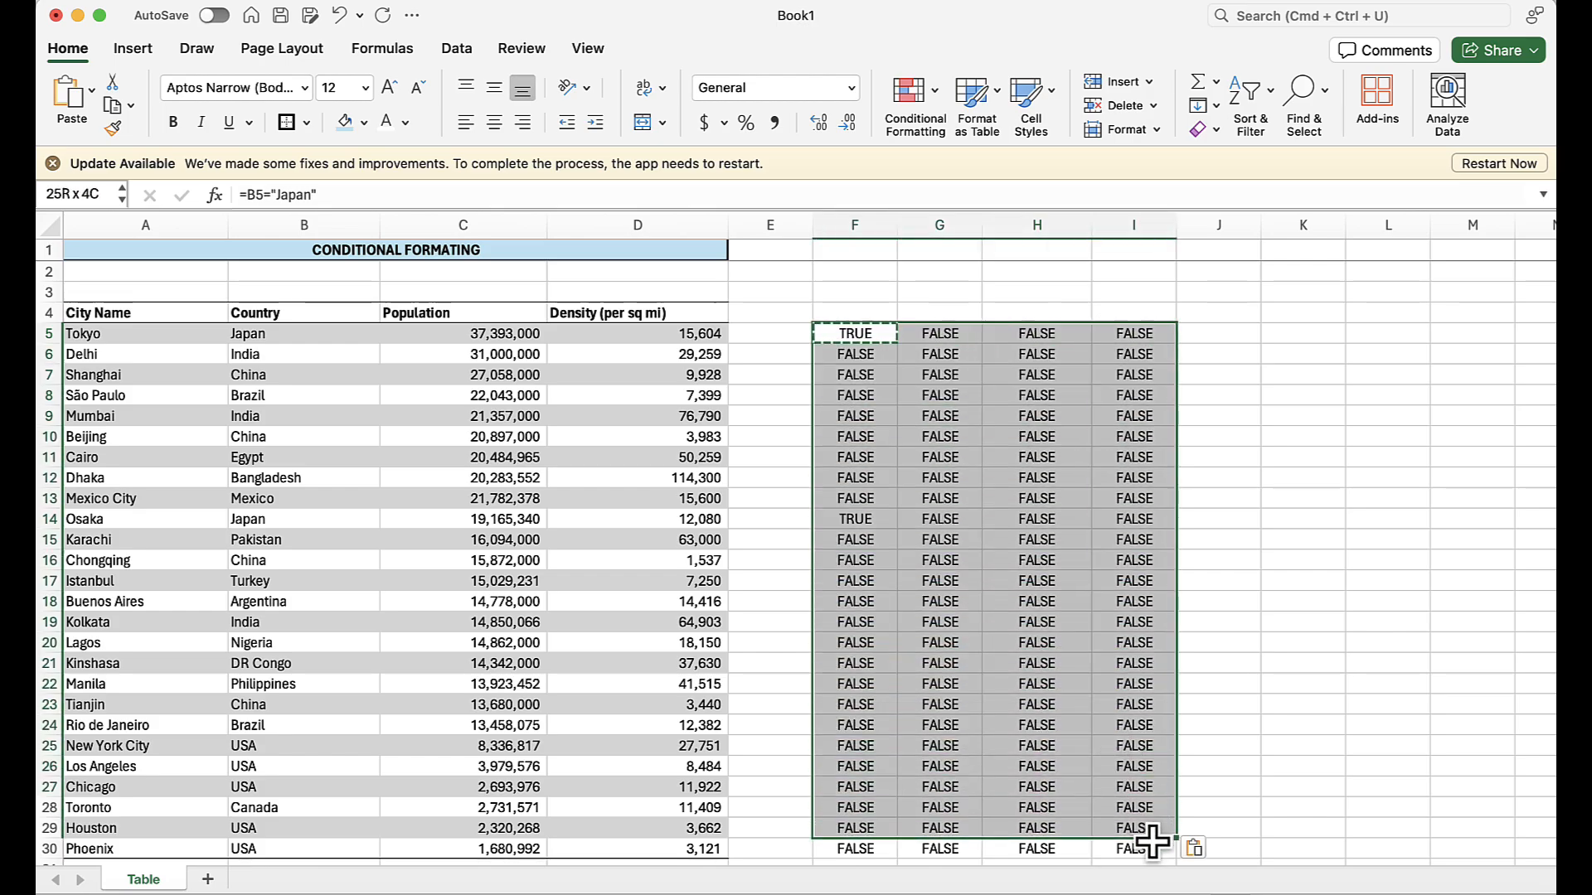
{"action": "key", "text": "Delete"}
{"action": "left_click", "coordinate": [839, 336]}
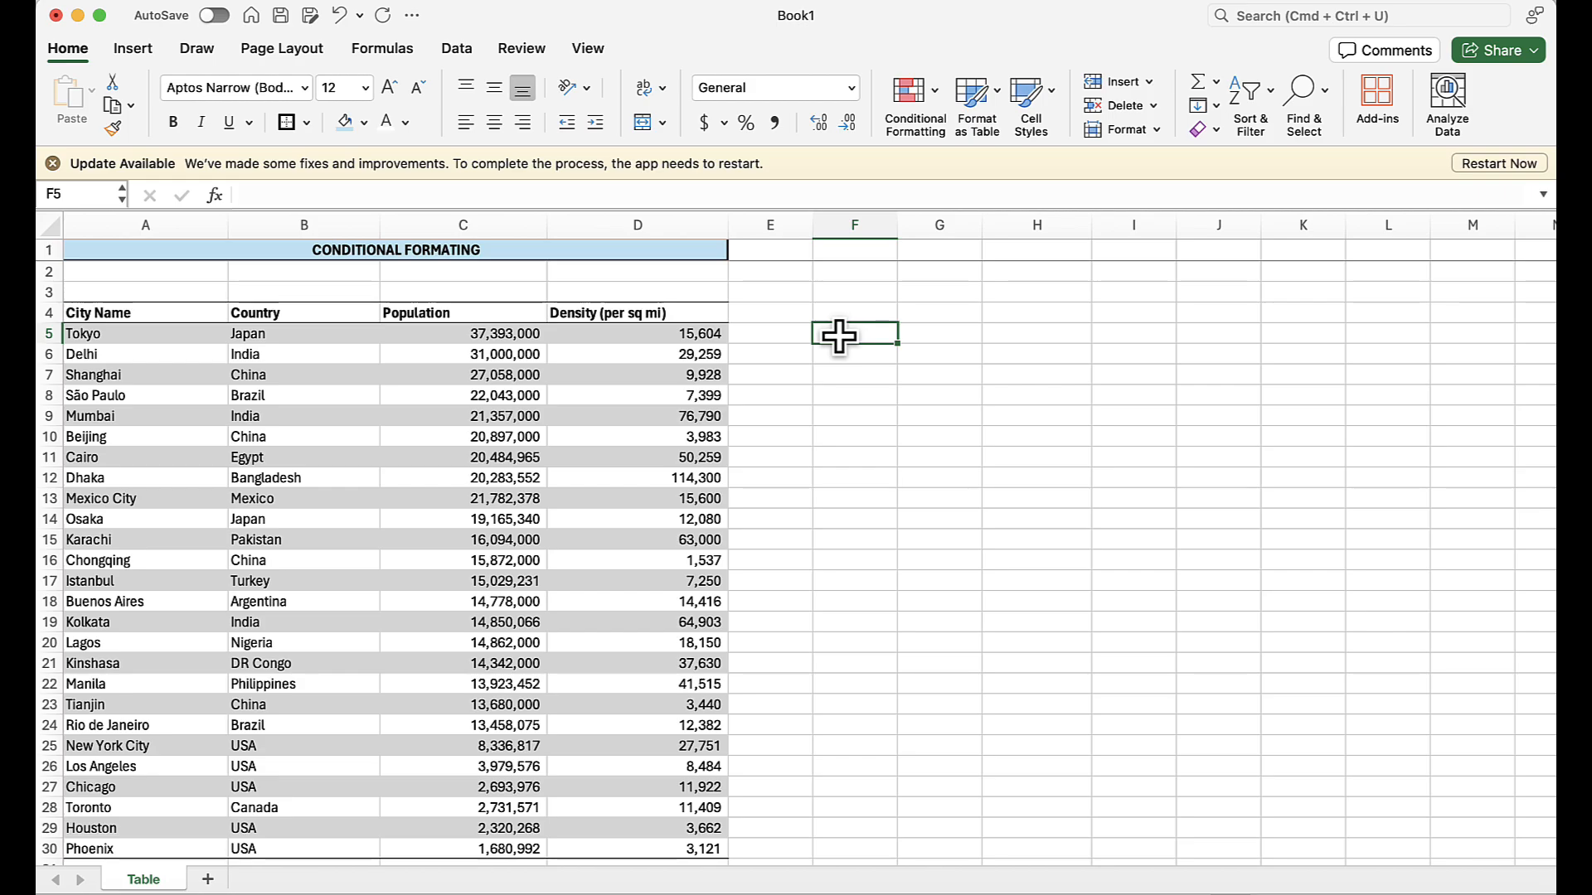
{"action": "type", "text": "="}
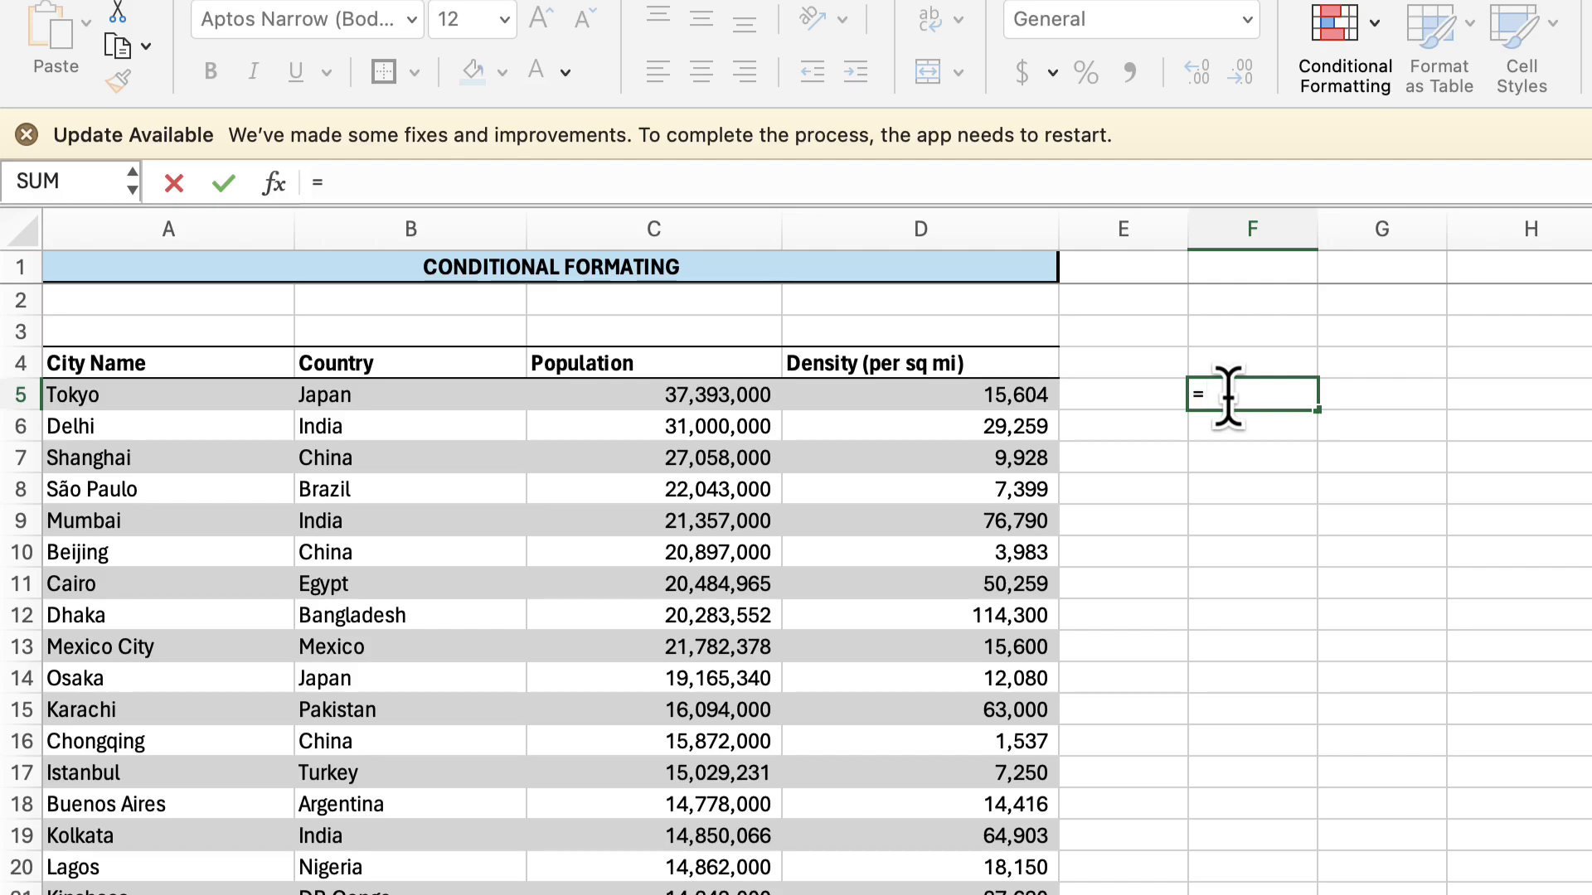
{"action": "left_click", "coordinate": [462, 393]}
{"action": "type", "text": "=\"Japan\""}
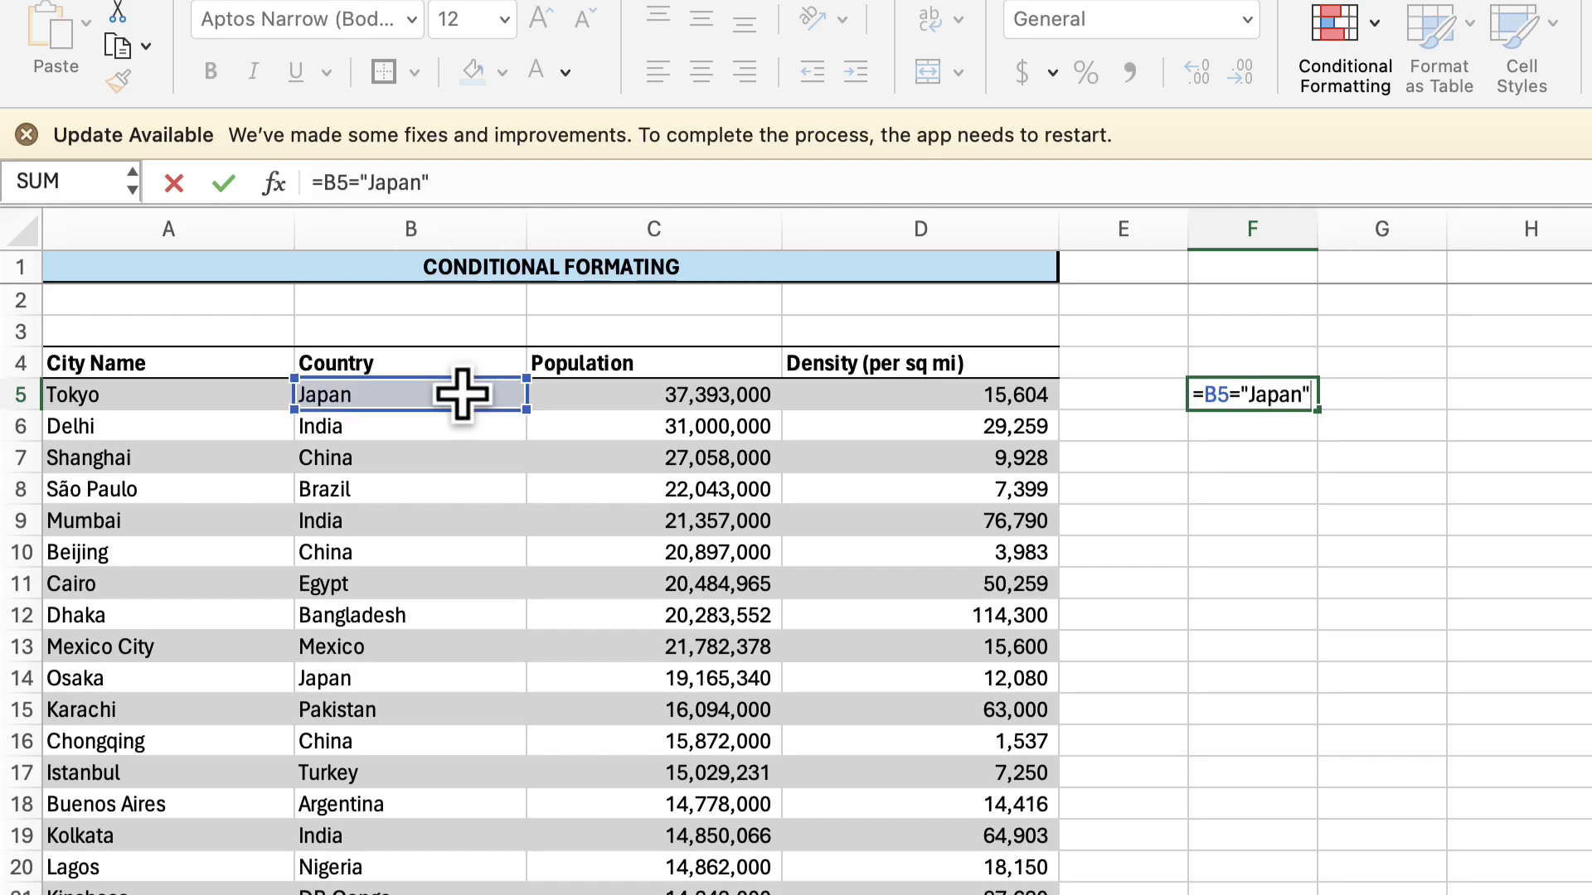
{"action": "left_click", "coordinate": [327, 182]}
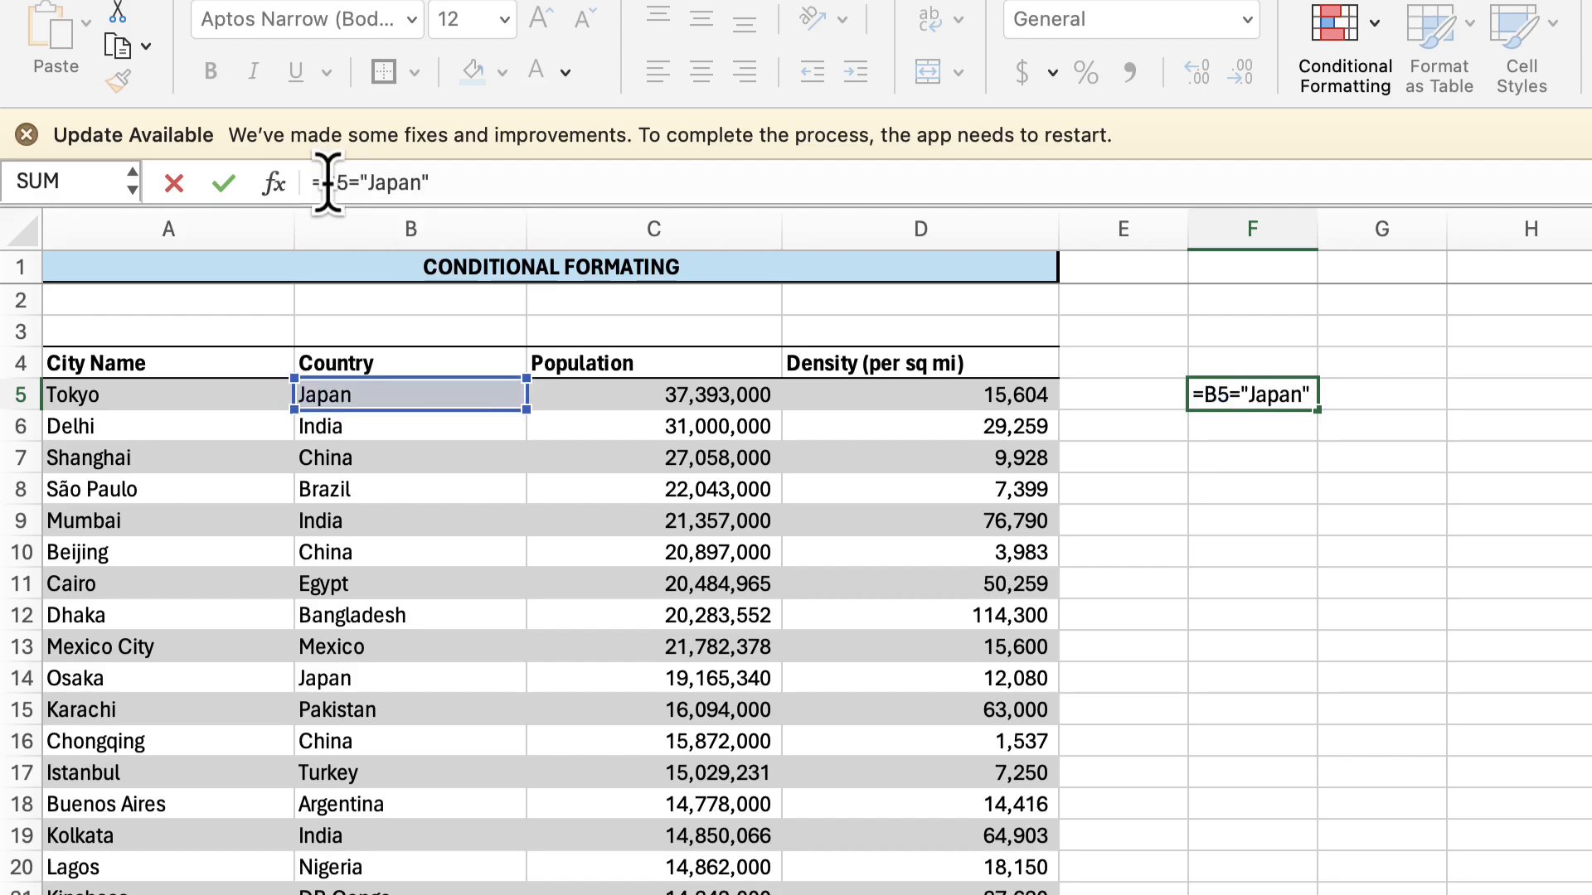
{"action": "key", "text": "F4"}
{"action": "key", "text": "Return"}
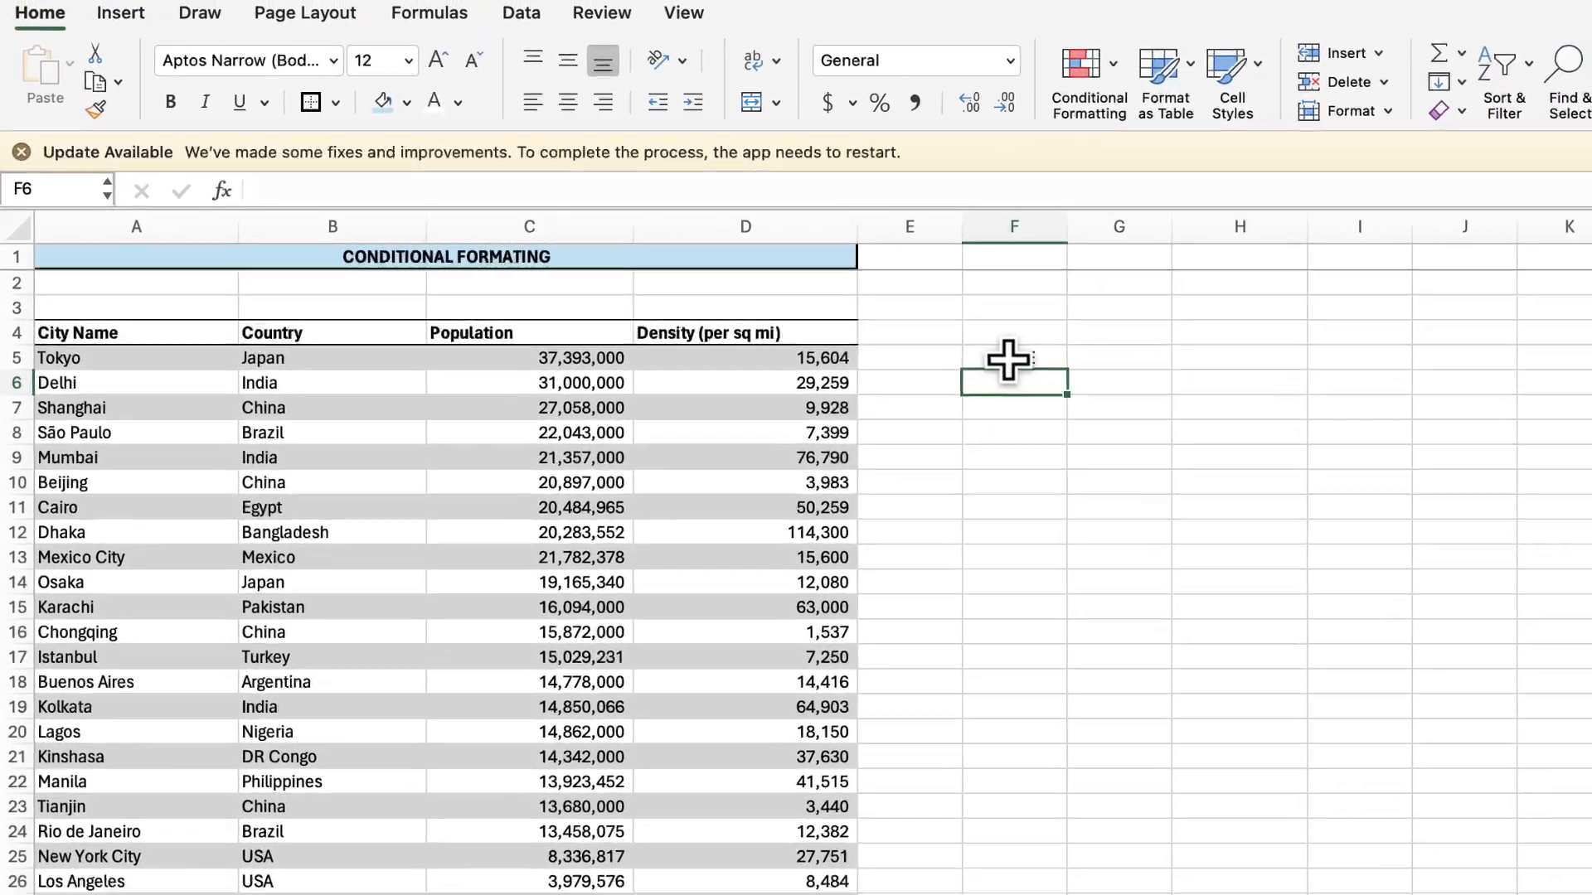
Copy the F5 formula across G5:I5 and check it against the country in B5.
{"action": "left_click", "coordinate": [1121, 378]}
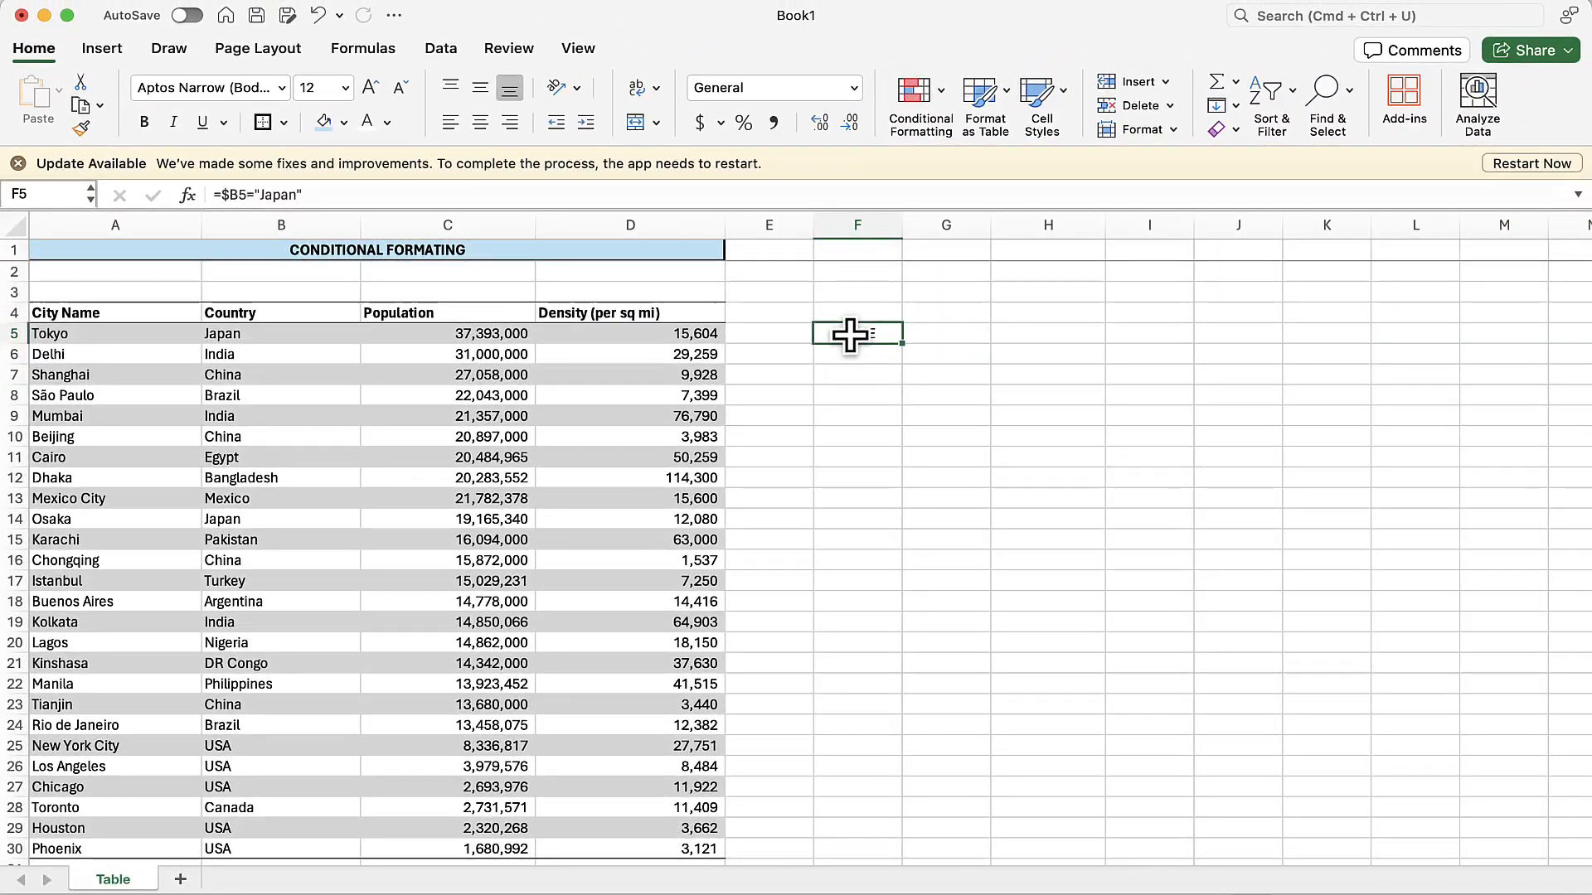
{"action": "key", "text": "super+c"}
{"action": "left_click_drag", "start_coordinate": [946, 333], "coordinate": [1119, 336]}
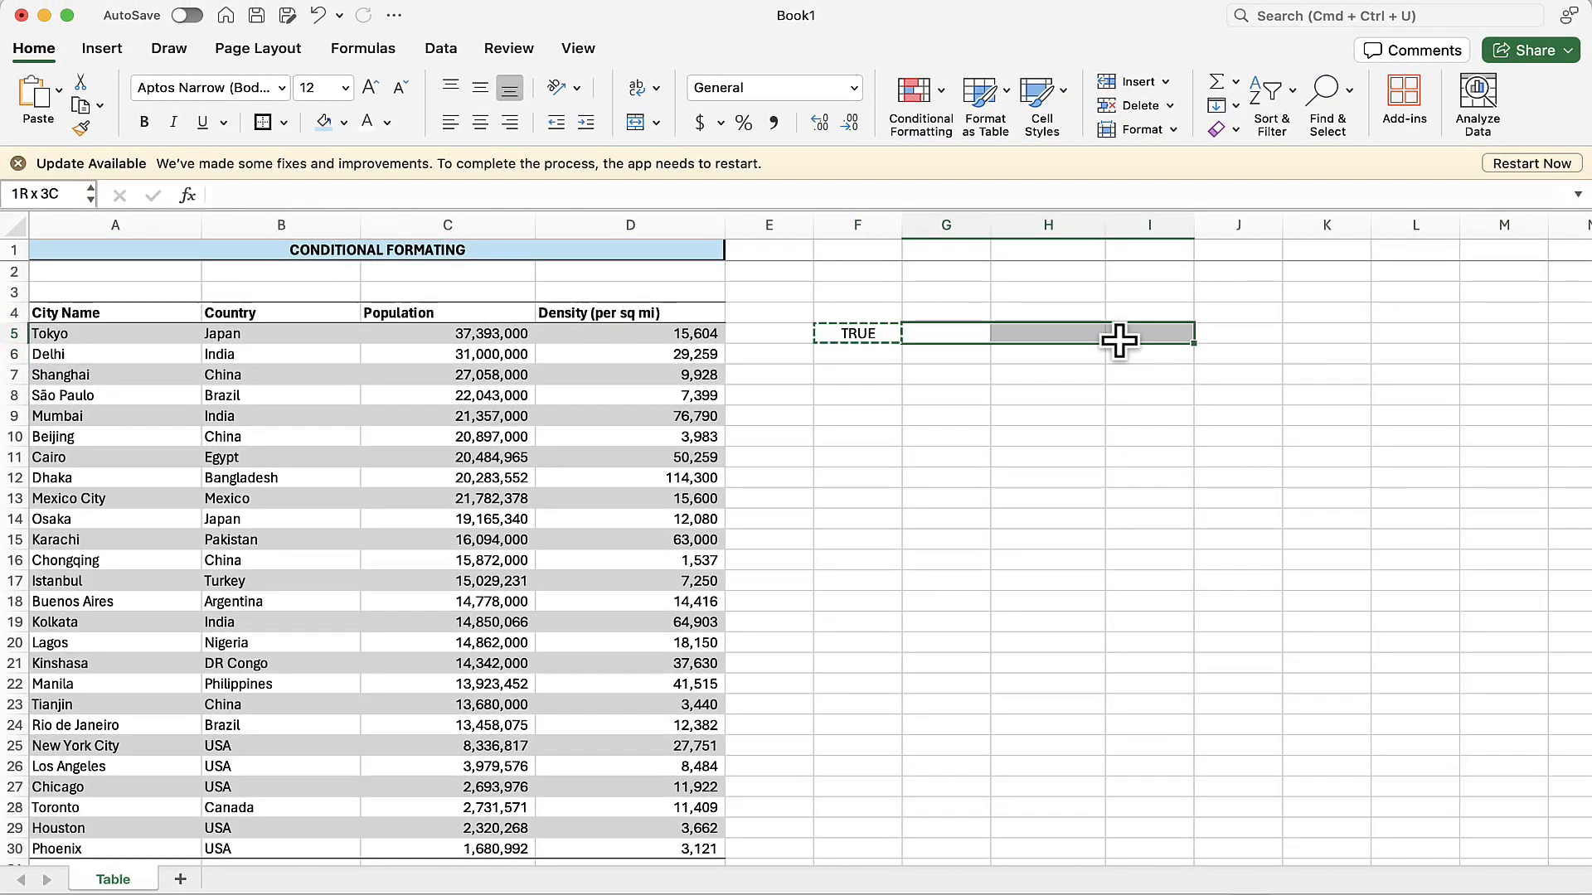
{"action": "key", "text": "super+v"}
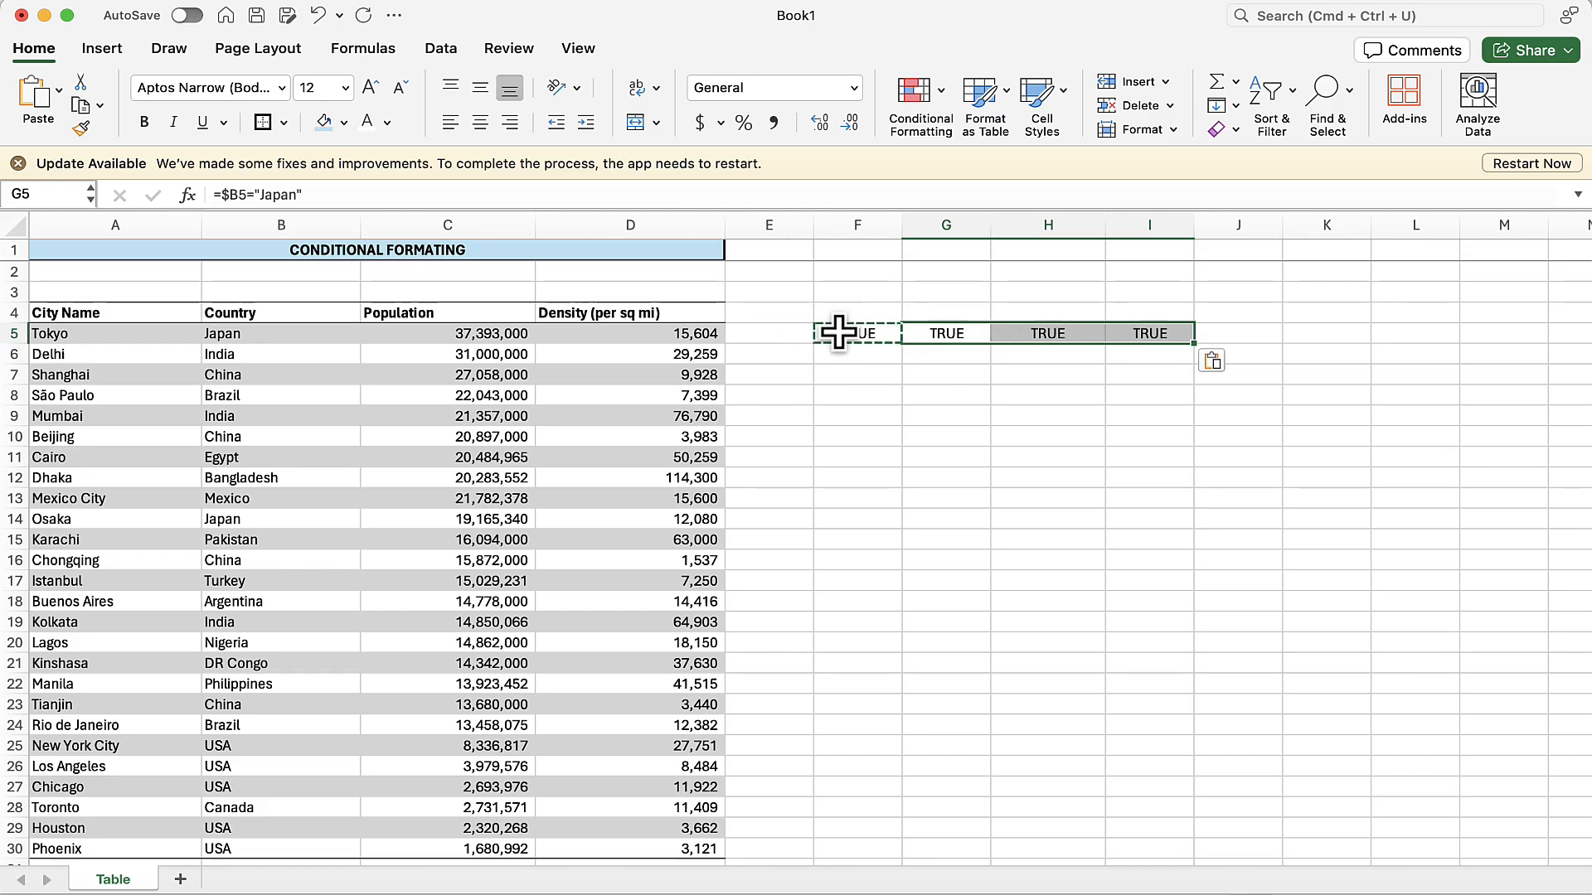
{"action": "left_click", "coordinate": [291, 335]}
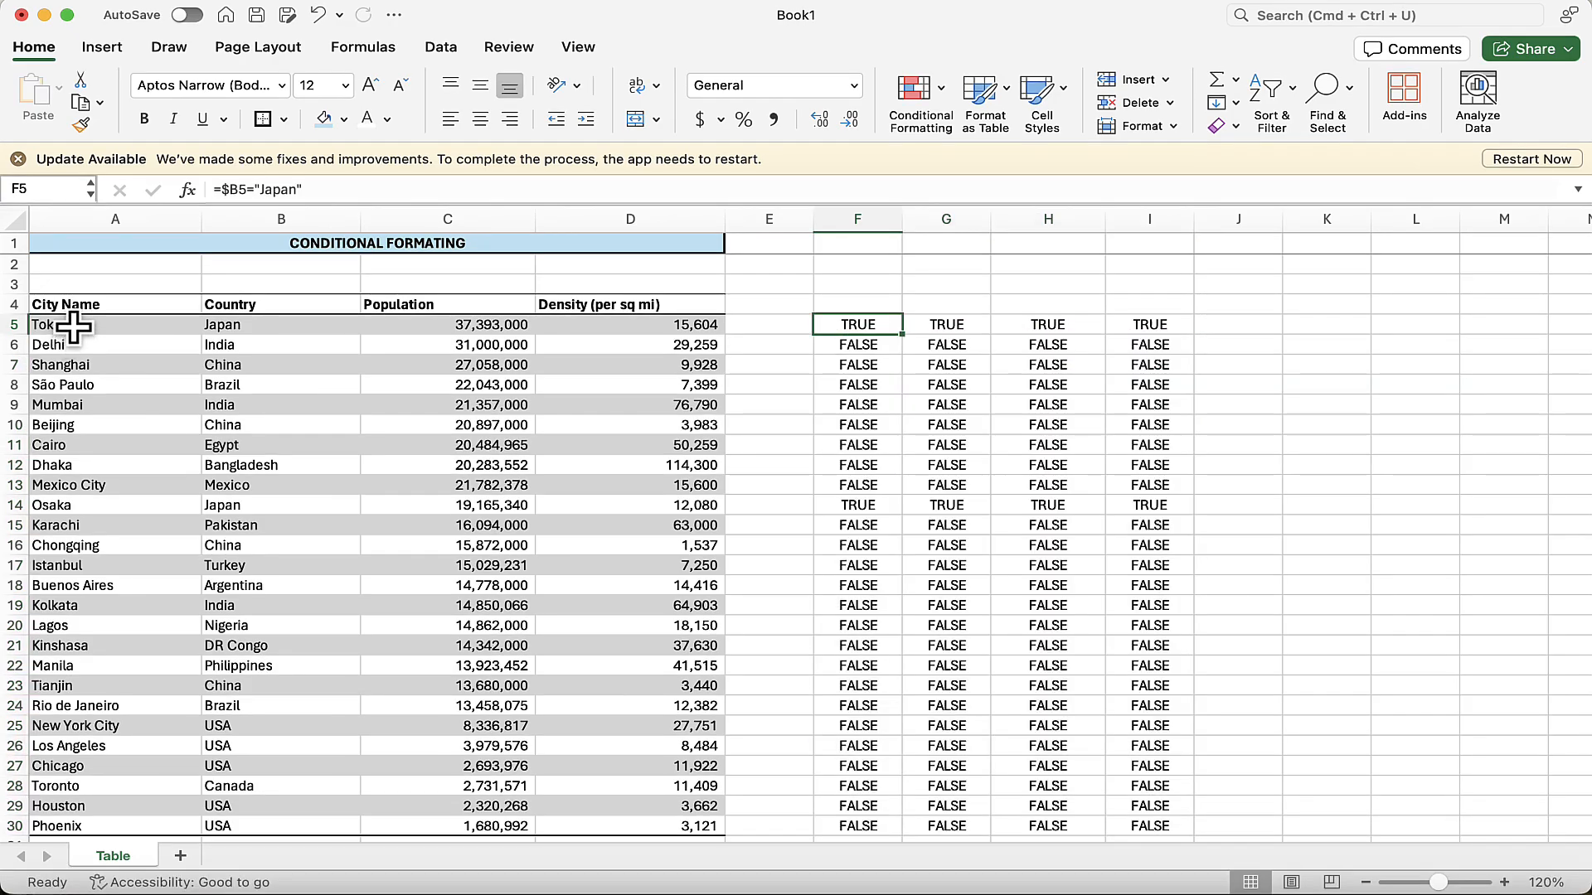
Start a new Classic conditional formatting rule for A5:D30 that uses a formula to determine which cells to format.
{"action": "mouse_move", "coordinate": [73, 327]}
{"action": "left_mouse_down"}
{"action": "mouse_move", "coordinate": [433, 589]}
{"action": "mouse_move", "coordinate": [675, 821]}
{"action": "left_mouse_up"}
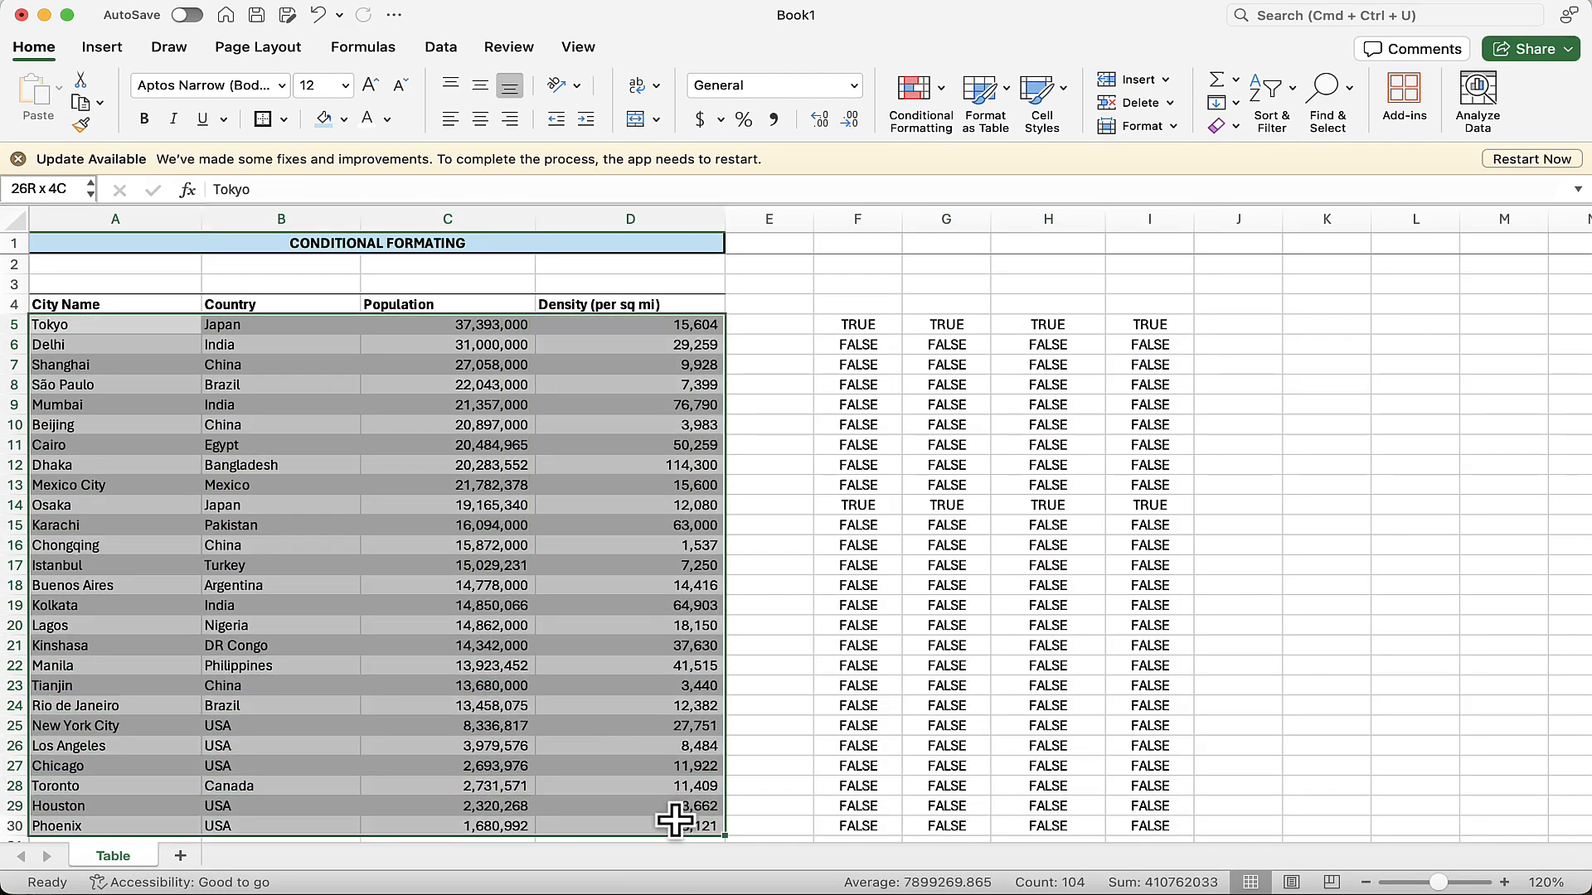
{"action": "left_click", "coordinate": [943, 93]}
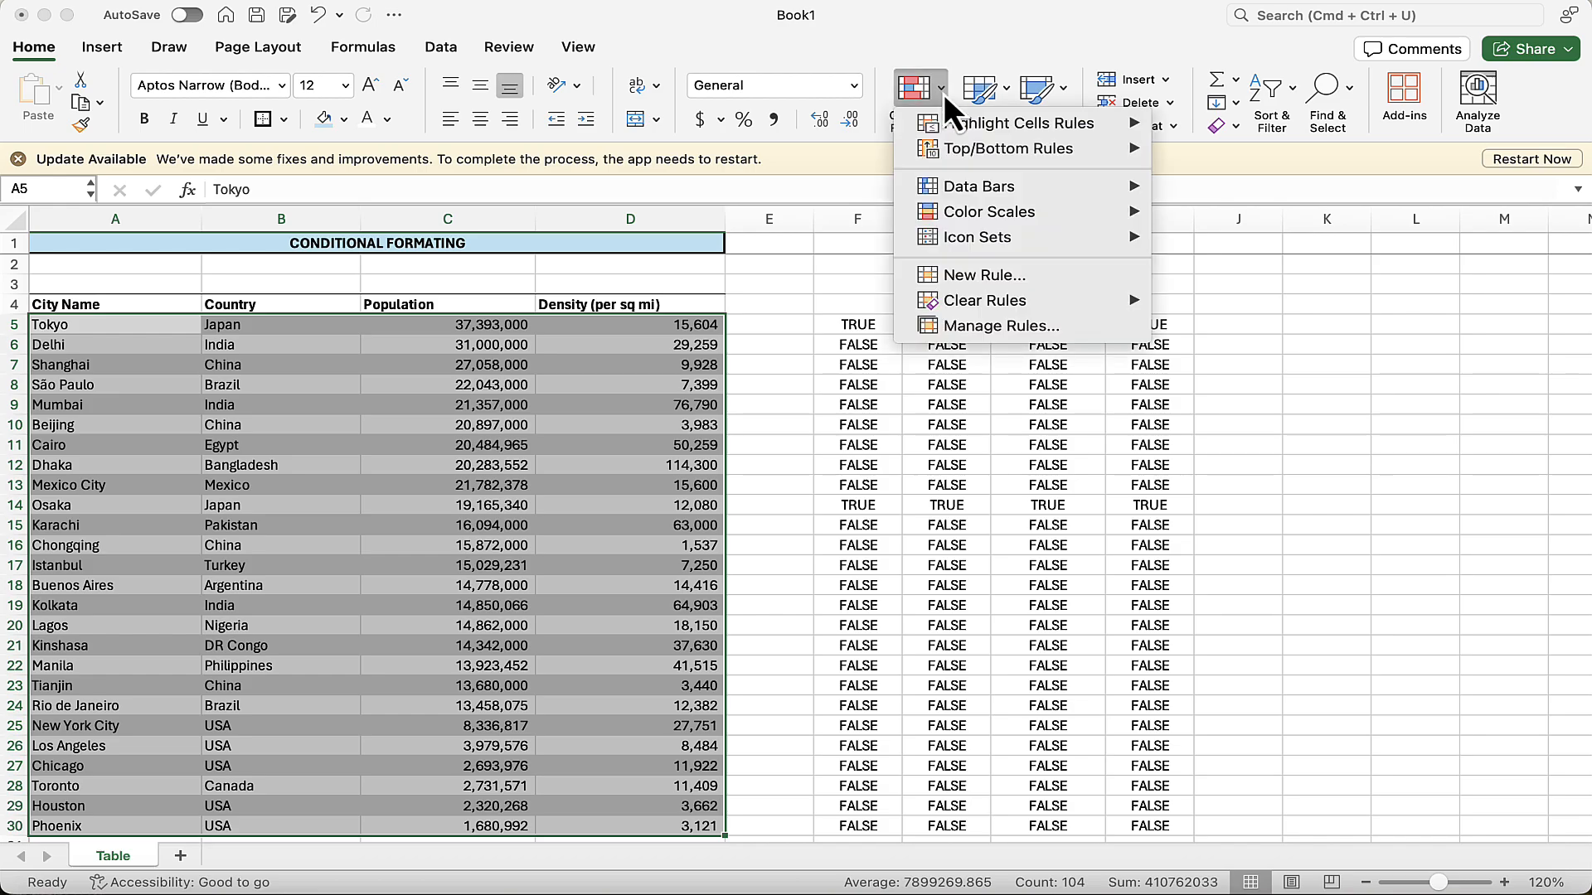
{"action": "left_click", "coordinate": [983, 283]}
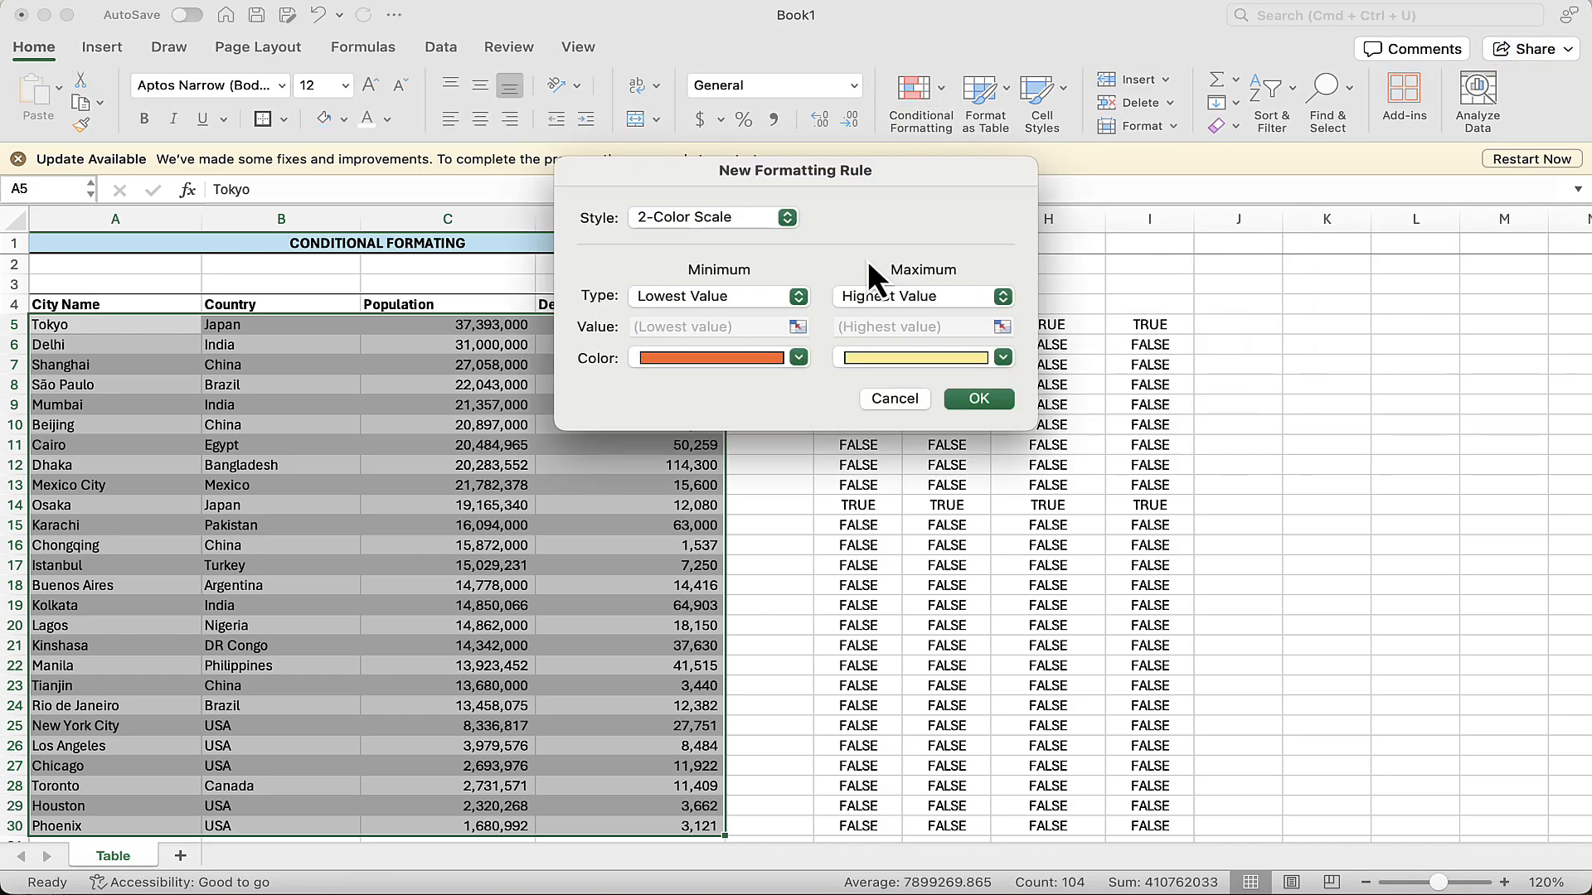
{"action": "left_click", "coordinate": [789, 224]}
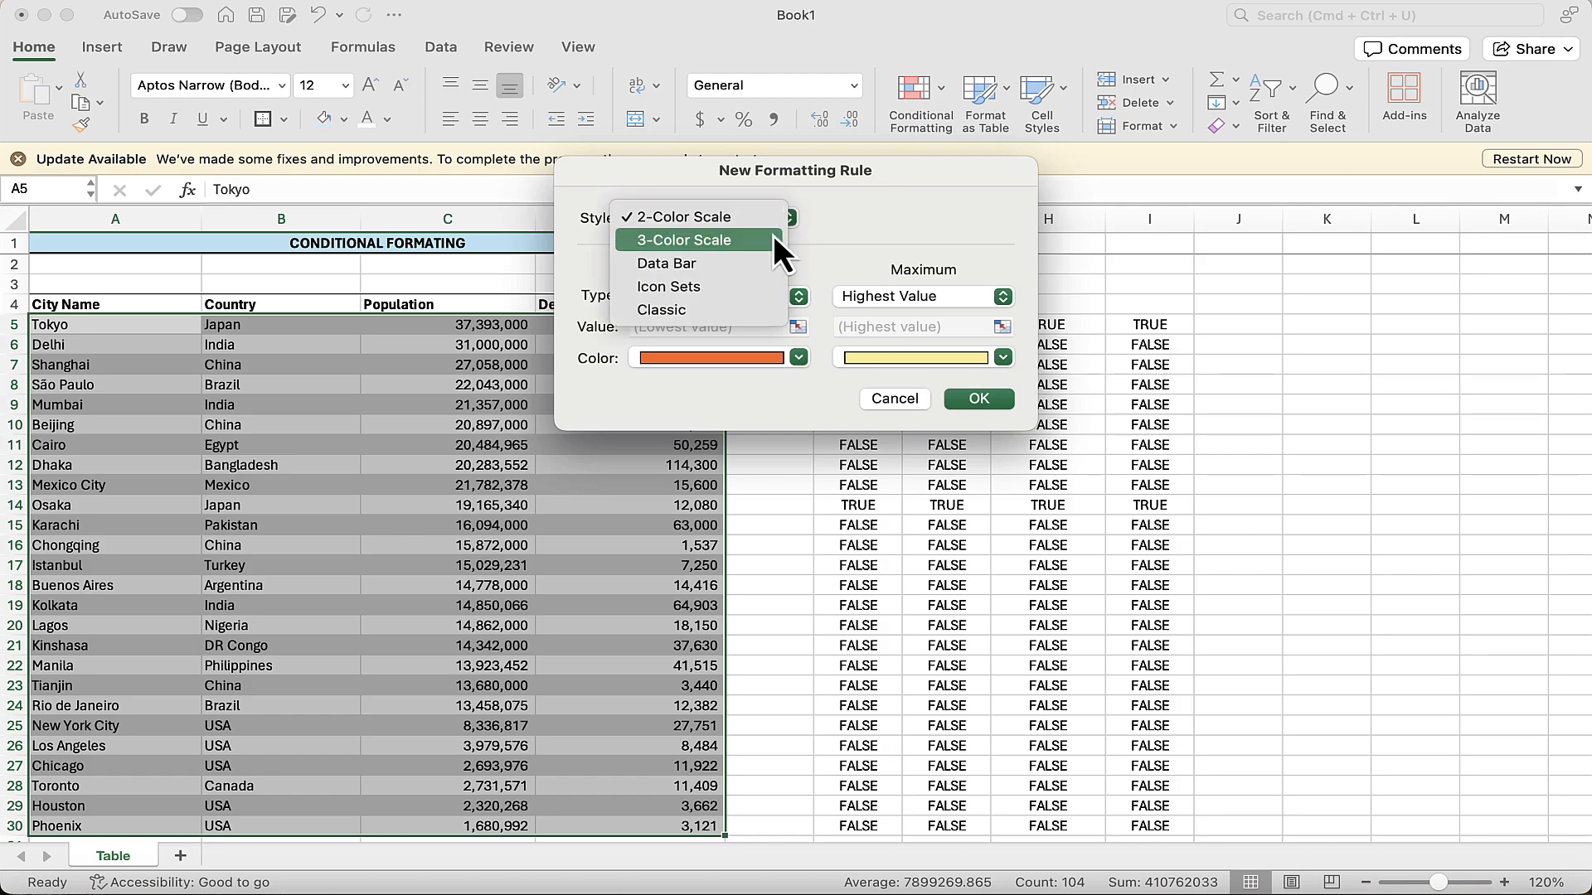
{"action": "left_click", "coordinate": [708, 311]}
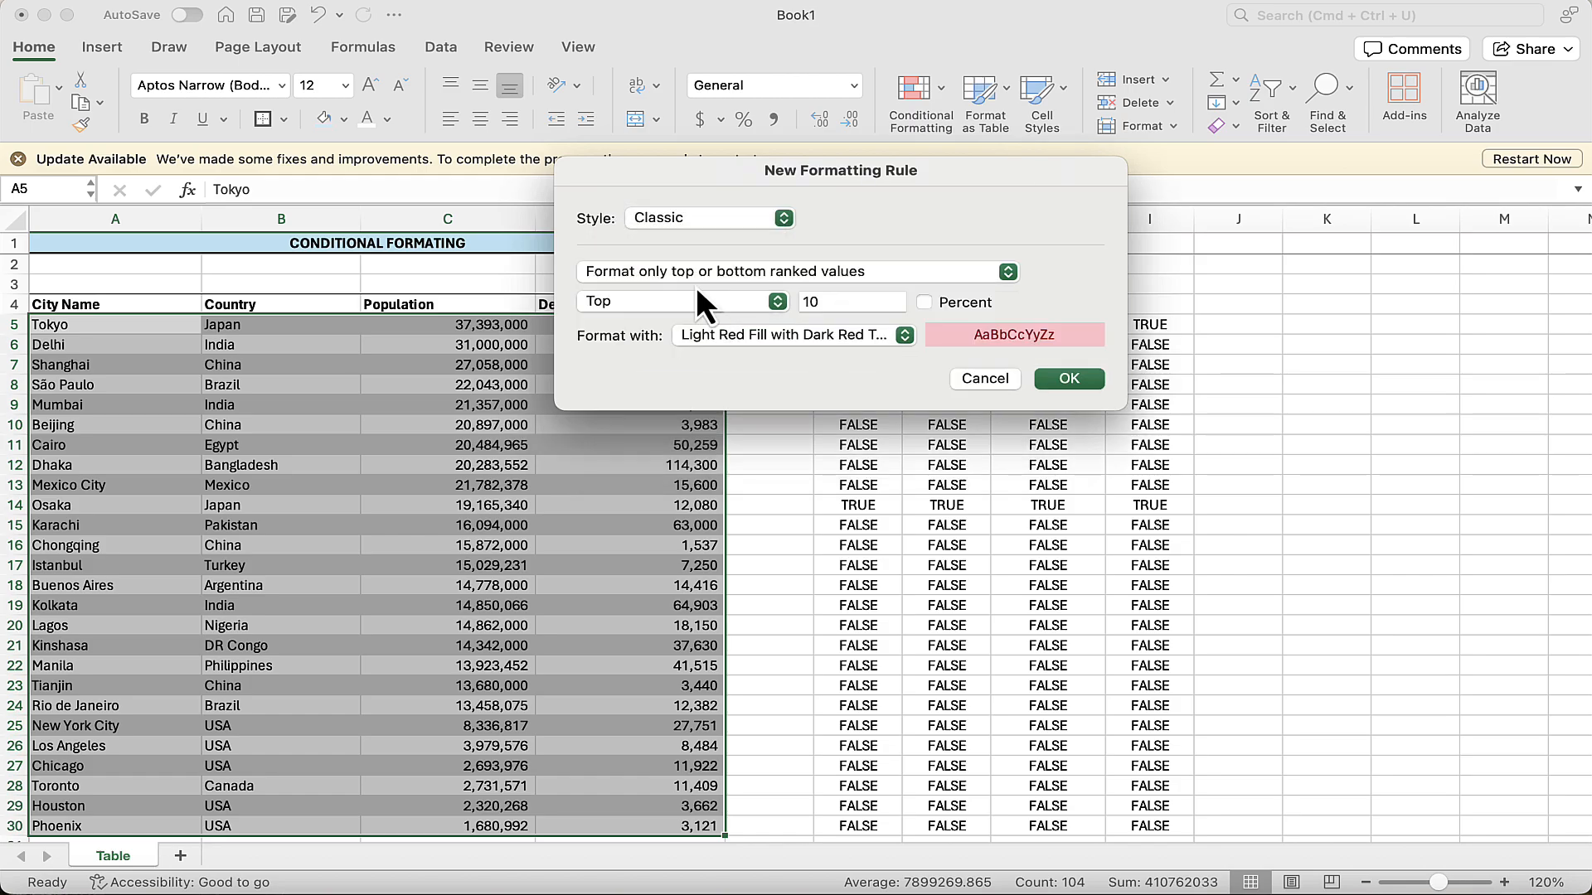
{"action": "left_click", "coordinate": [1007, 274]}
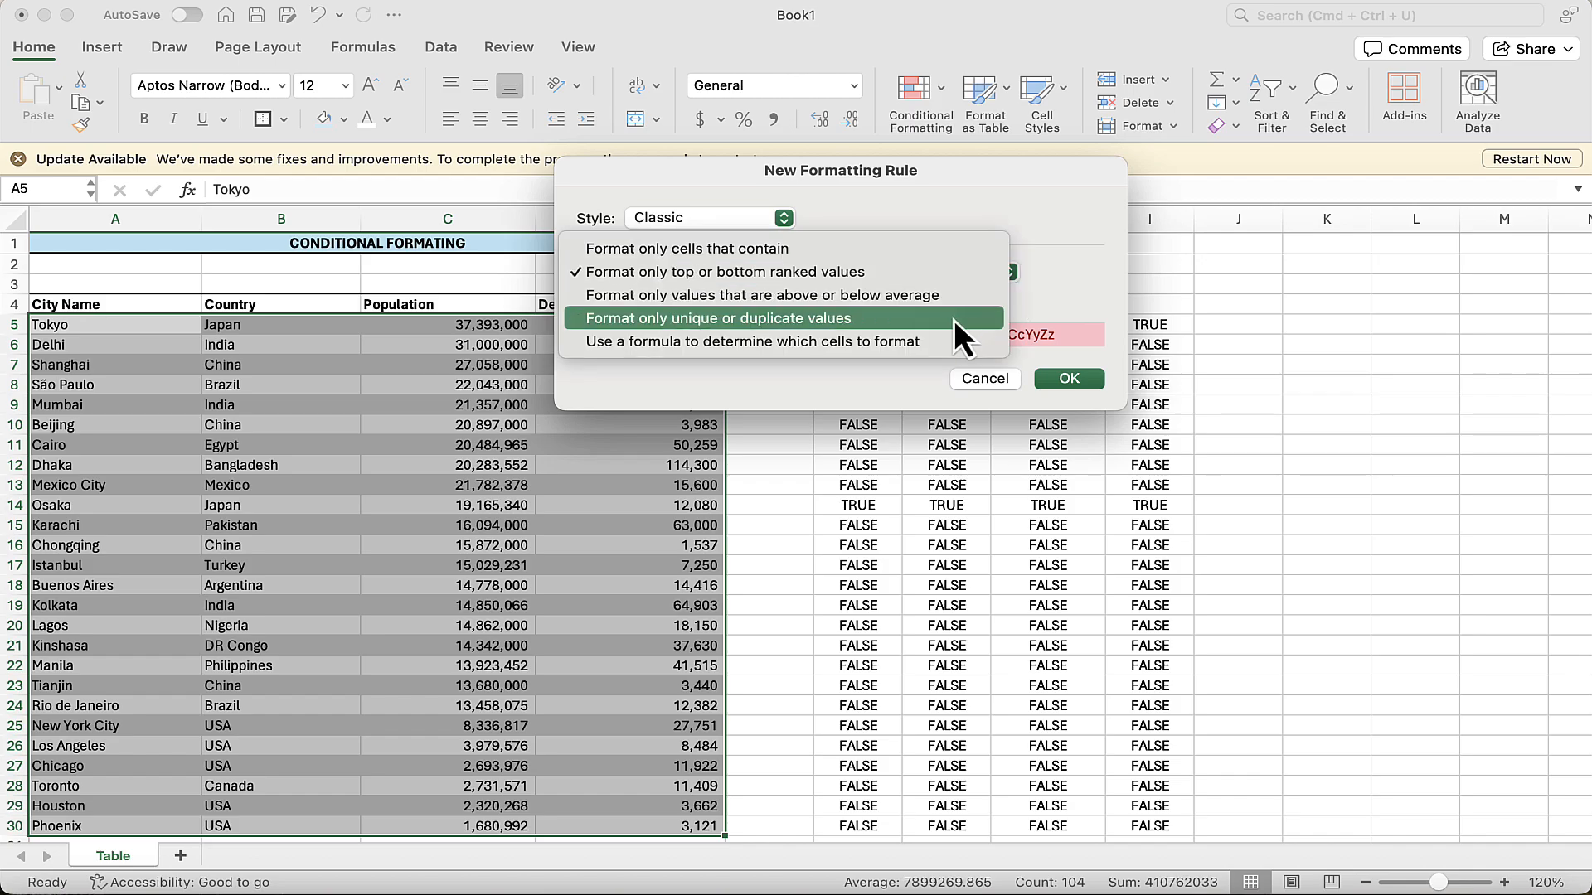
{"action": "left_click", "coordinate": [947, 342]}
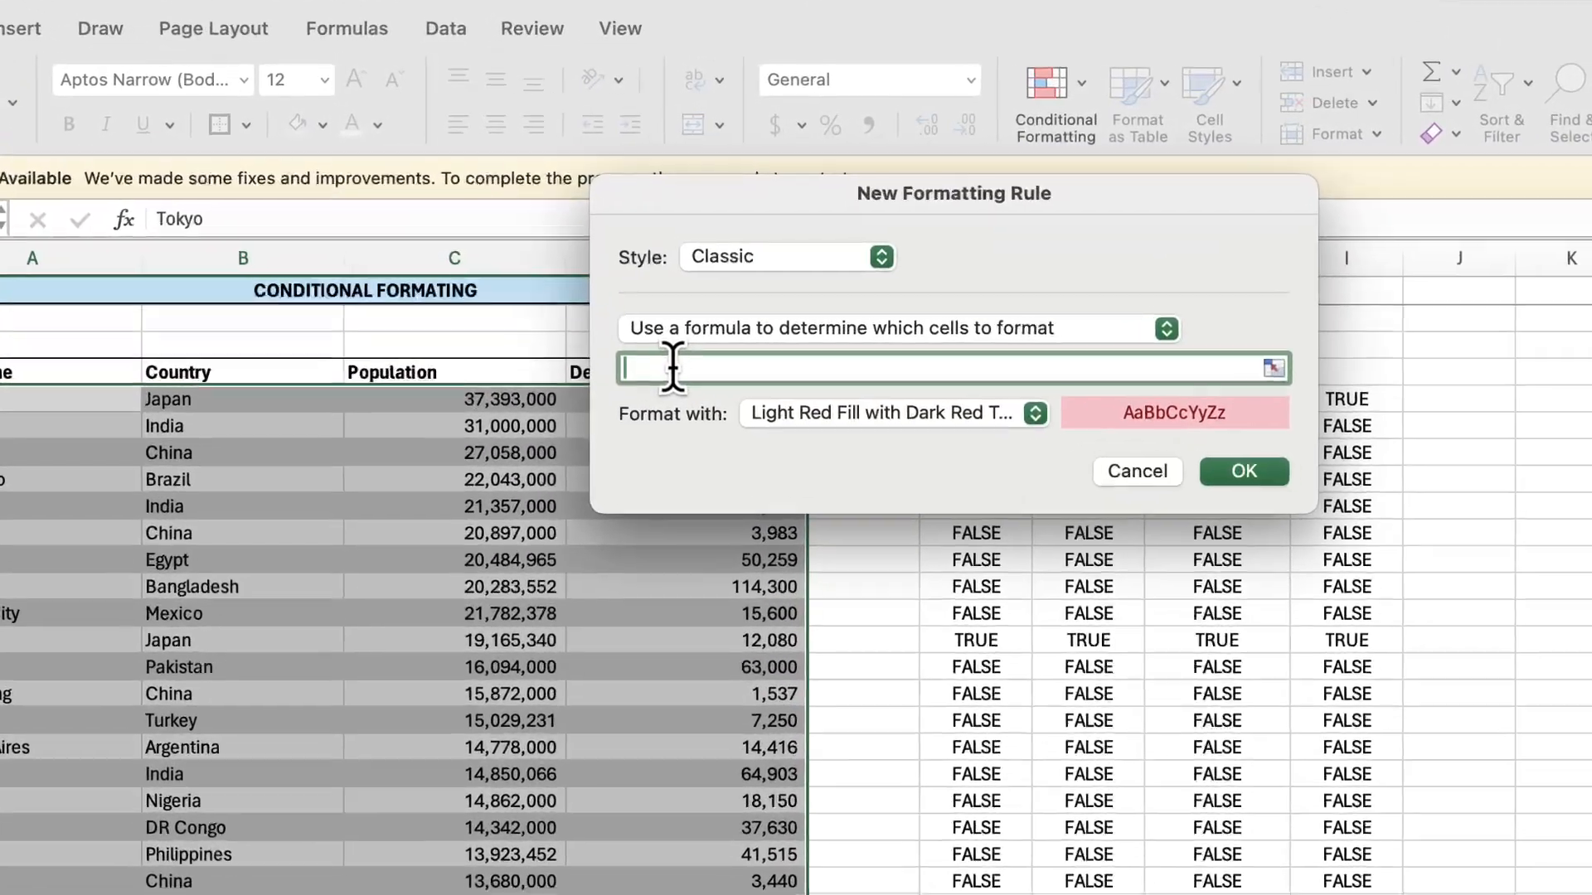
Enter =$B5="Japan" as the rule's formula, keeping only the column reference absolute.
{"action": "type", "text": "="}
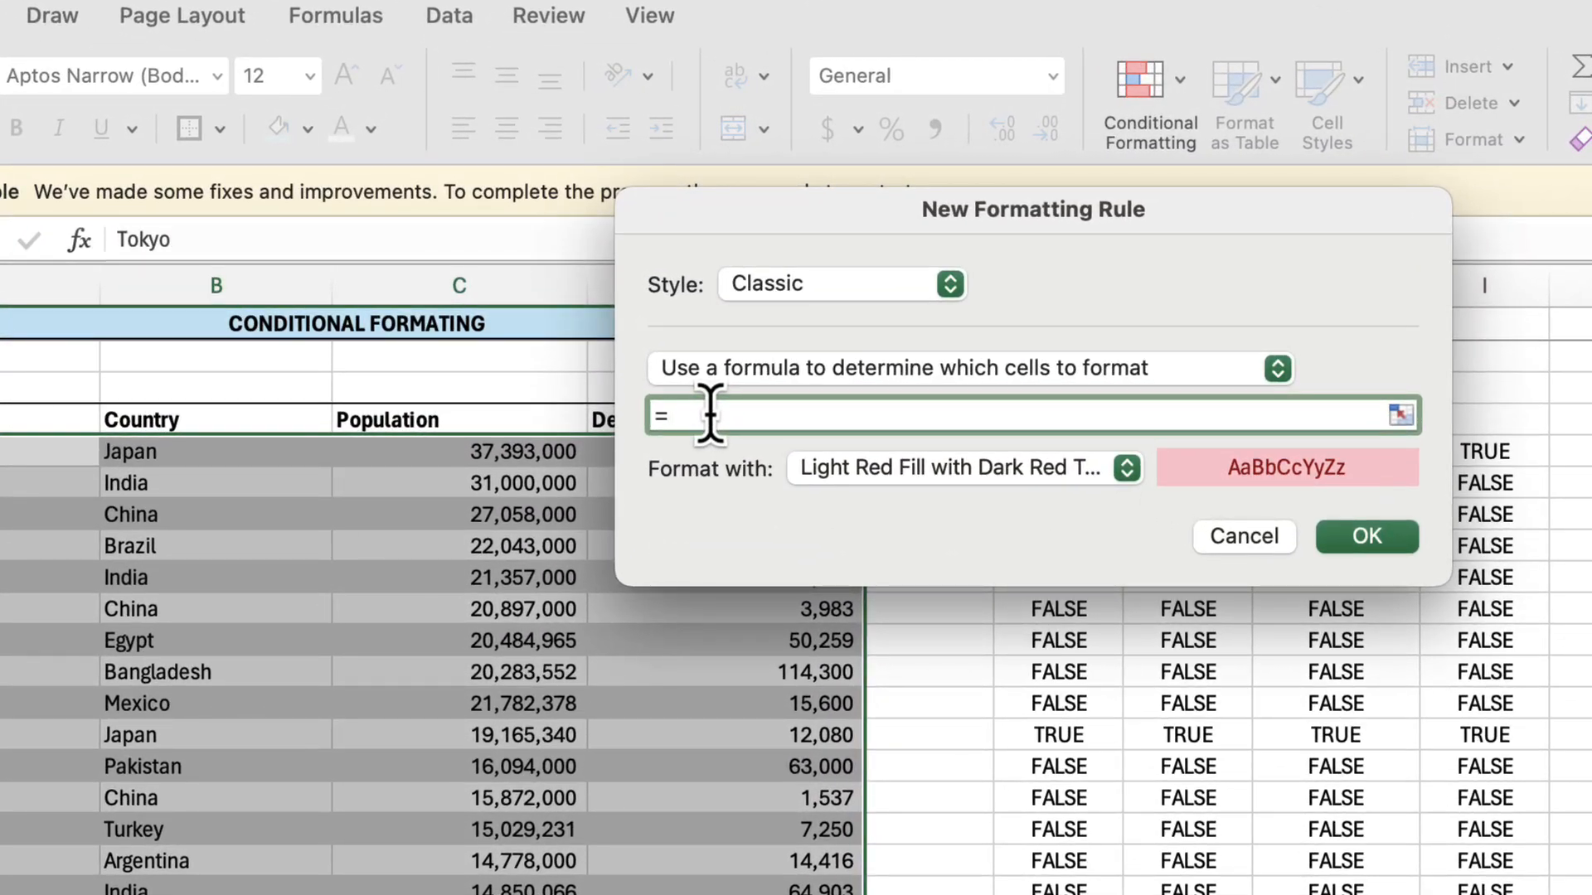
{"action": "left_click", "coordinate": [259, 464]}
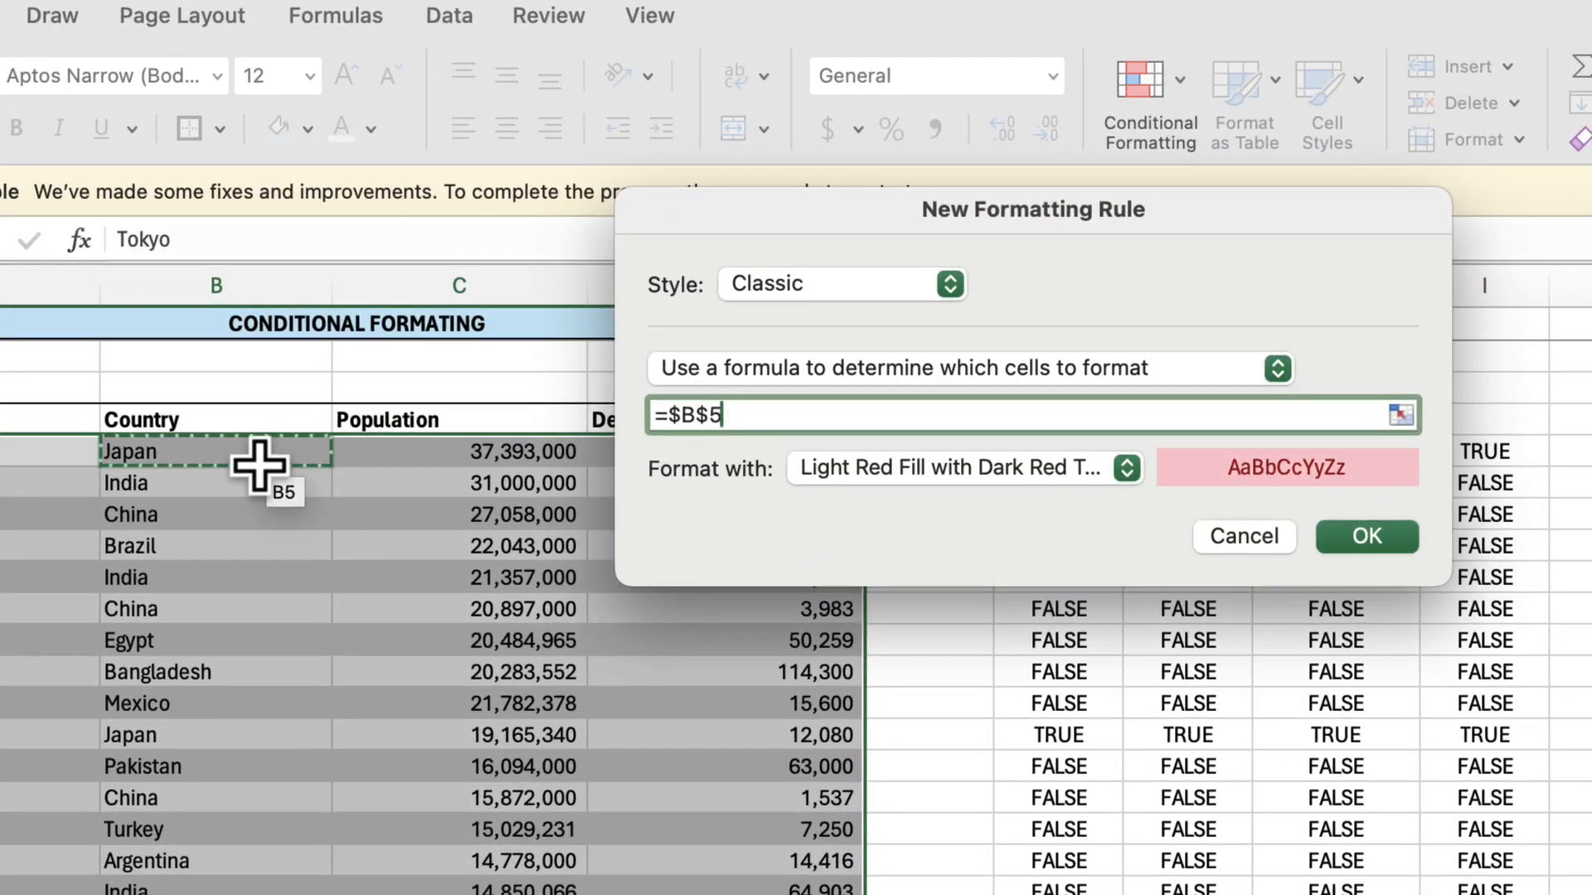
{"action": "type", "text": "="}
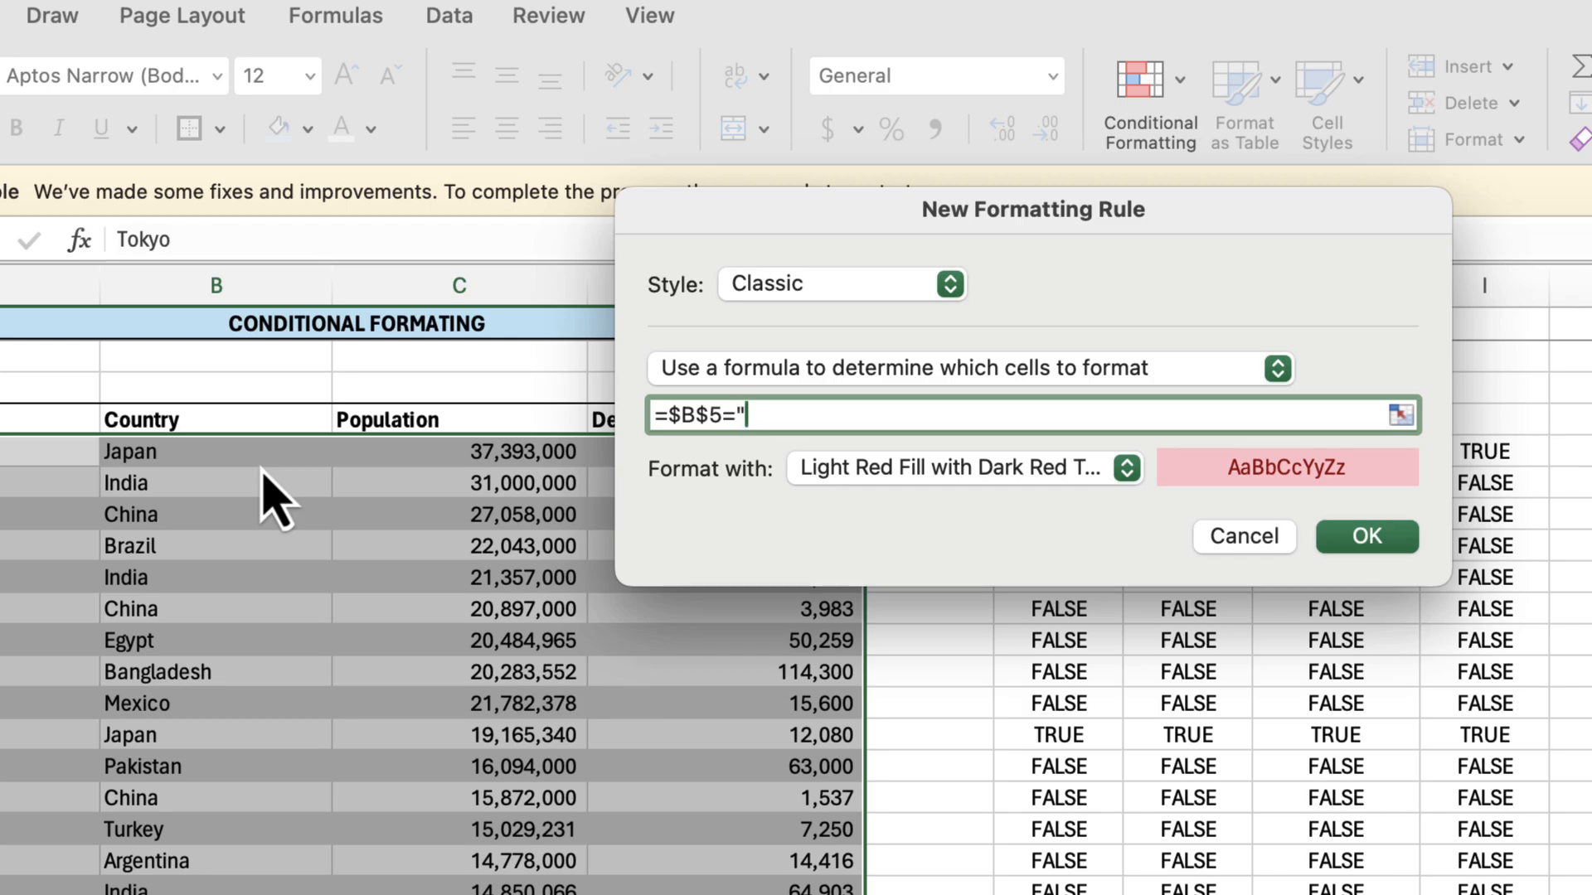
{"action": "type", "text": "\"Japan\""}
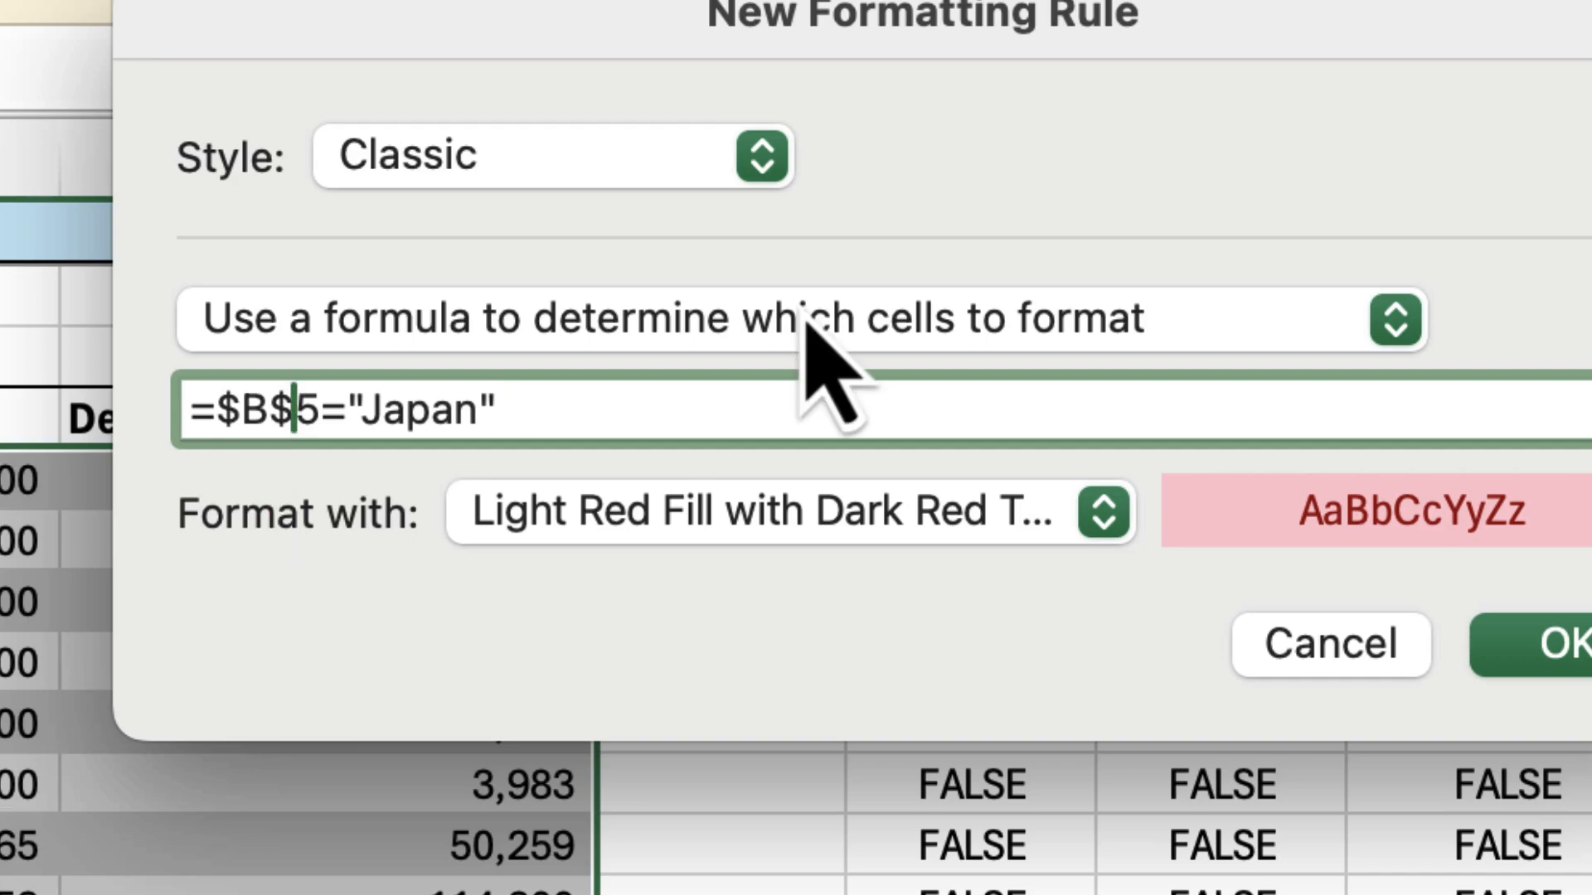
{"action": "key", "text": "BackSpace"}
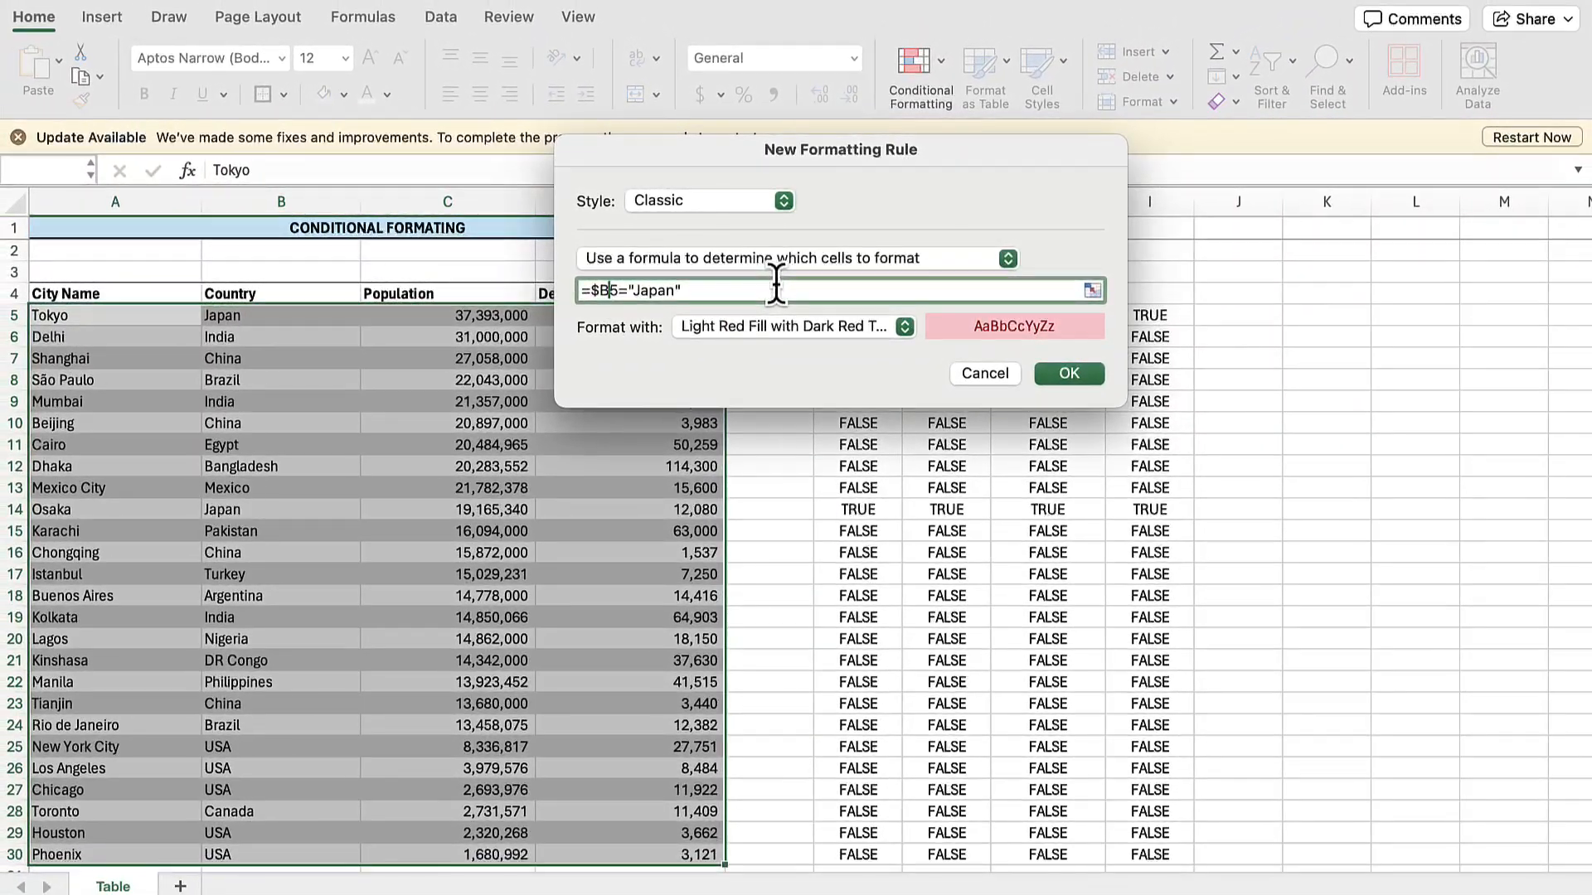
Set the rule's format to Green Fill with Dark Green Text.
{"action": "left_click", "coordinate": [776, 286]}
{"action": "left_click", "coordinate": [904, 326]}
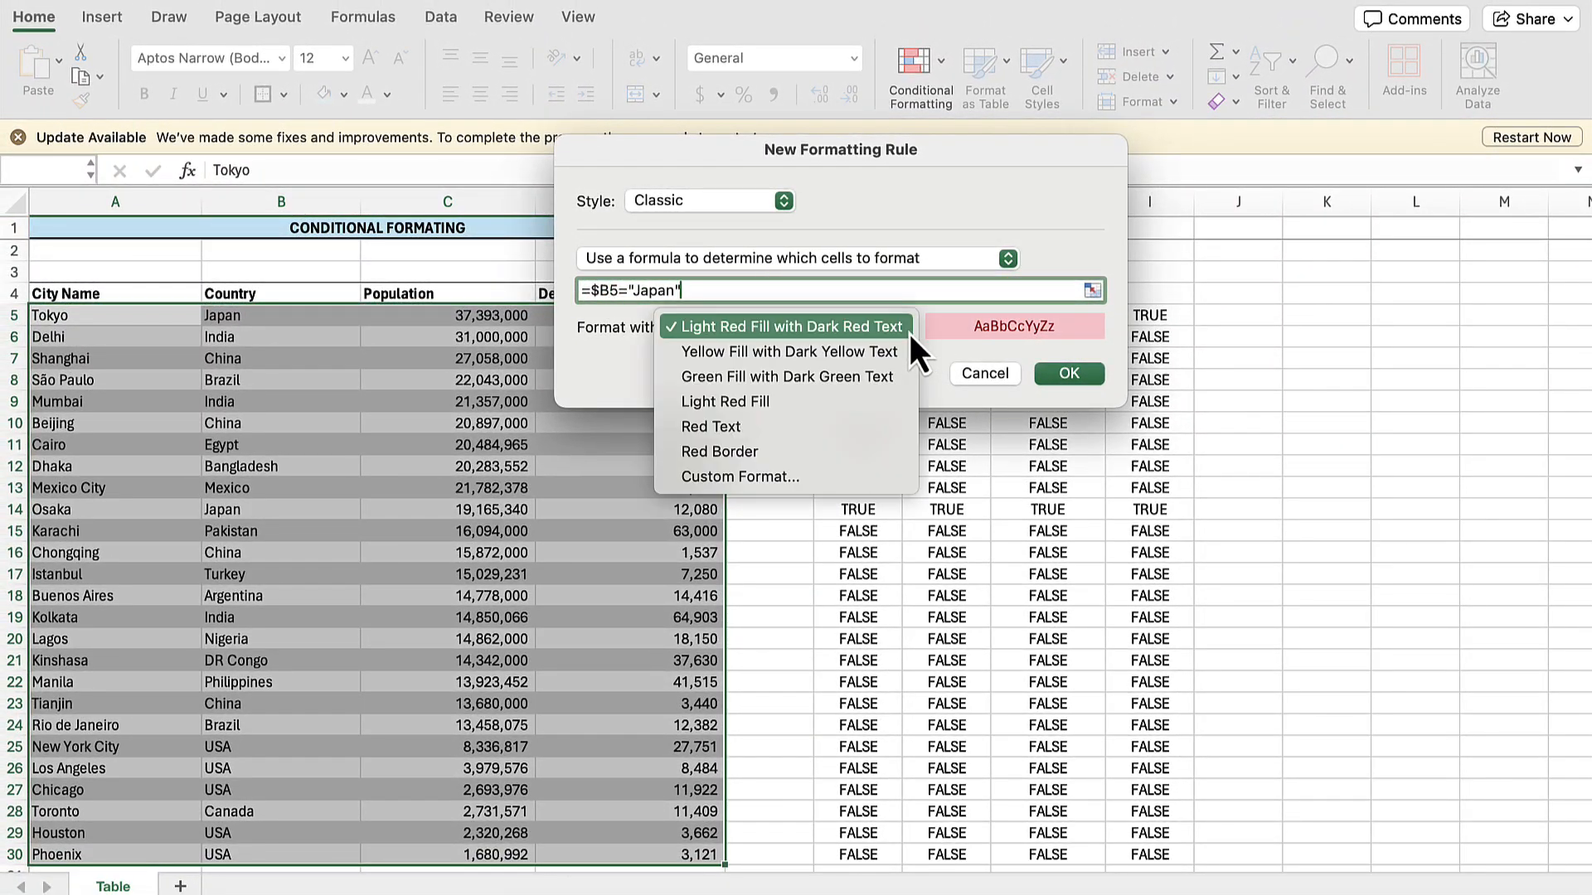
{"action": "left_click", "coordinate": [792, 382]}
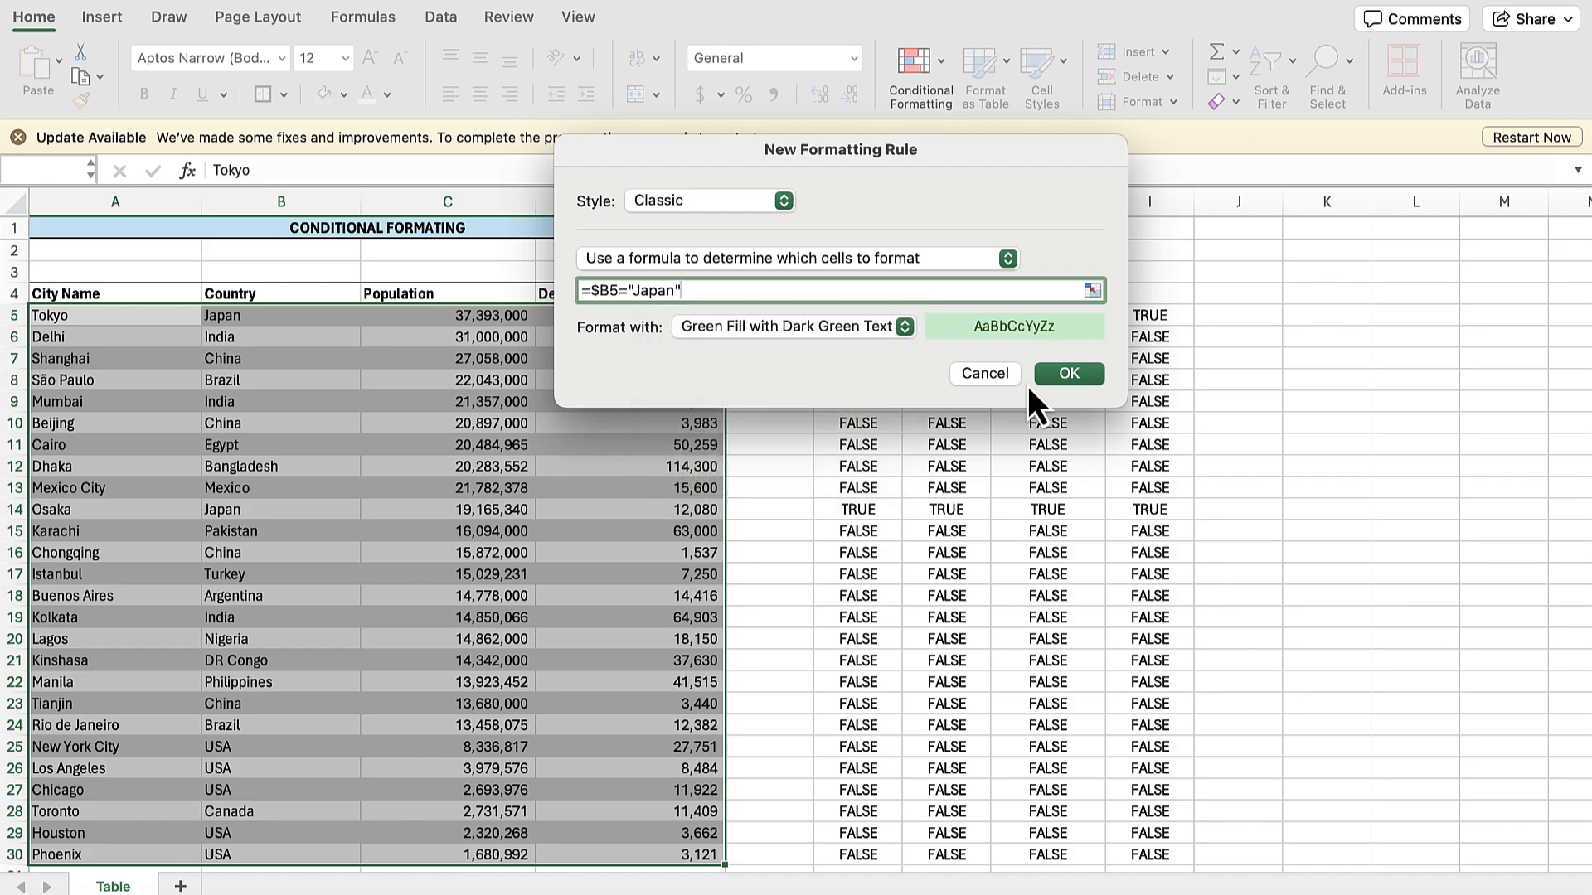
Apply the new rule to A5:D30 and open it for editing from the list of managed rules.
{"action": "left_click", "coordinate": [1069, 374]}
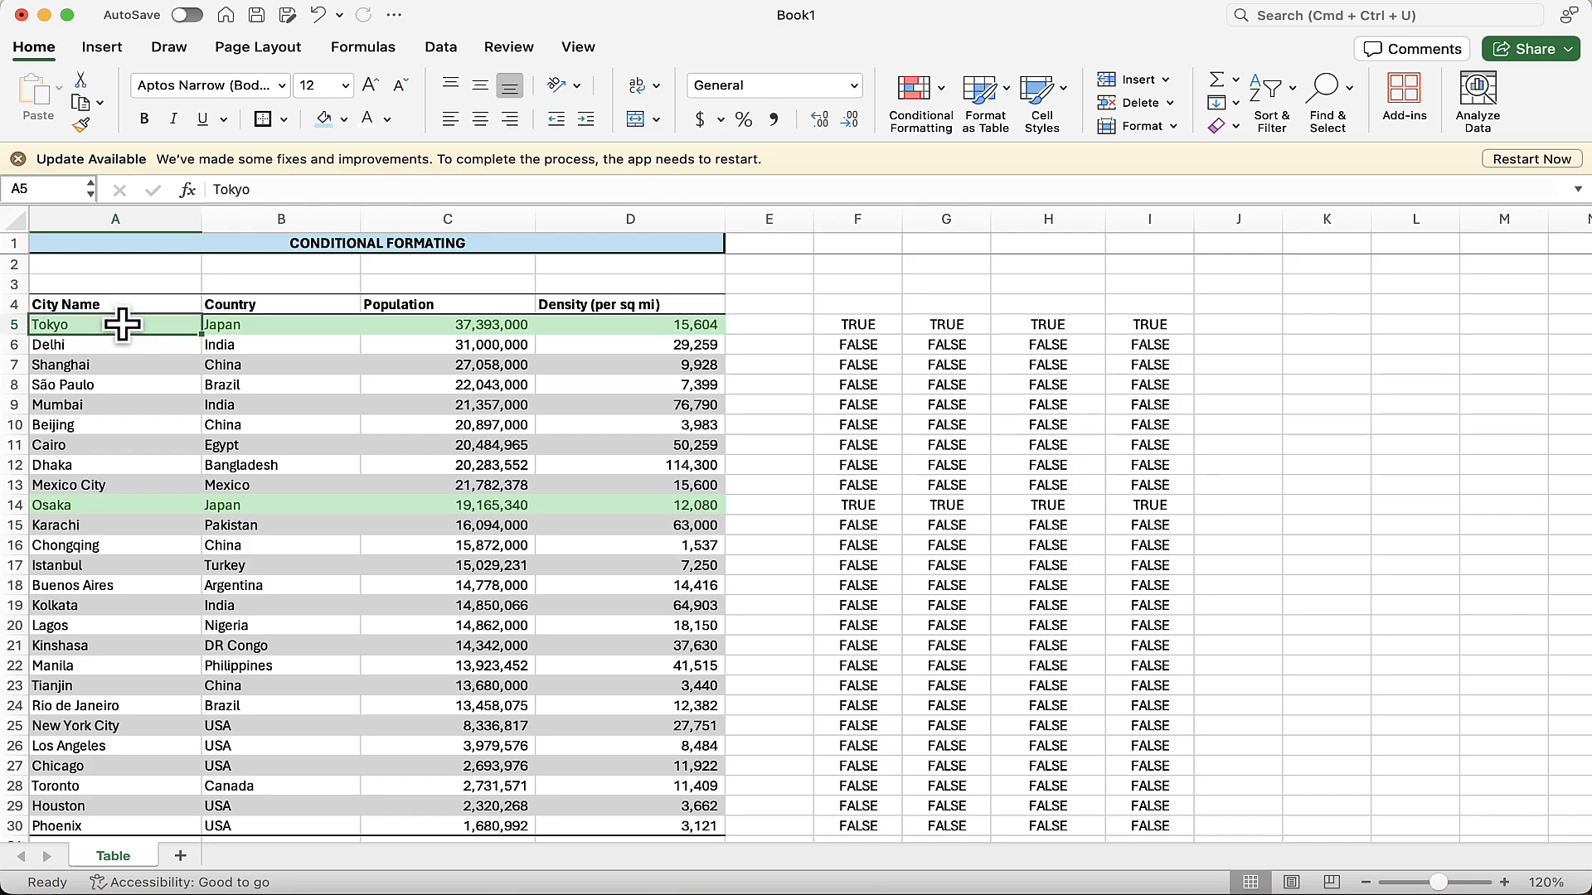
{"action": "left_click", "coordinate": [942, 97]}
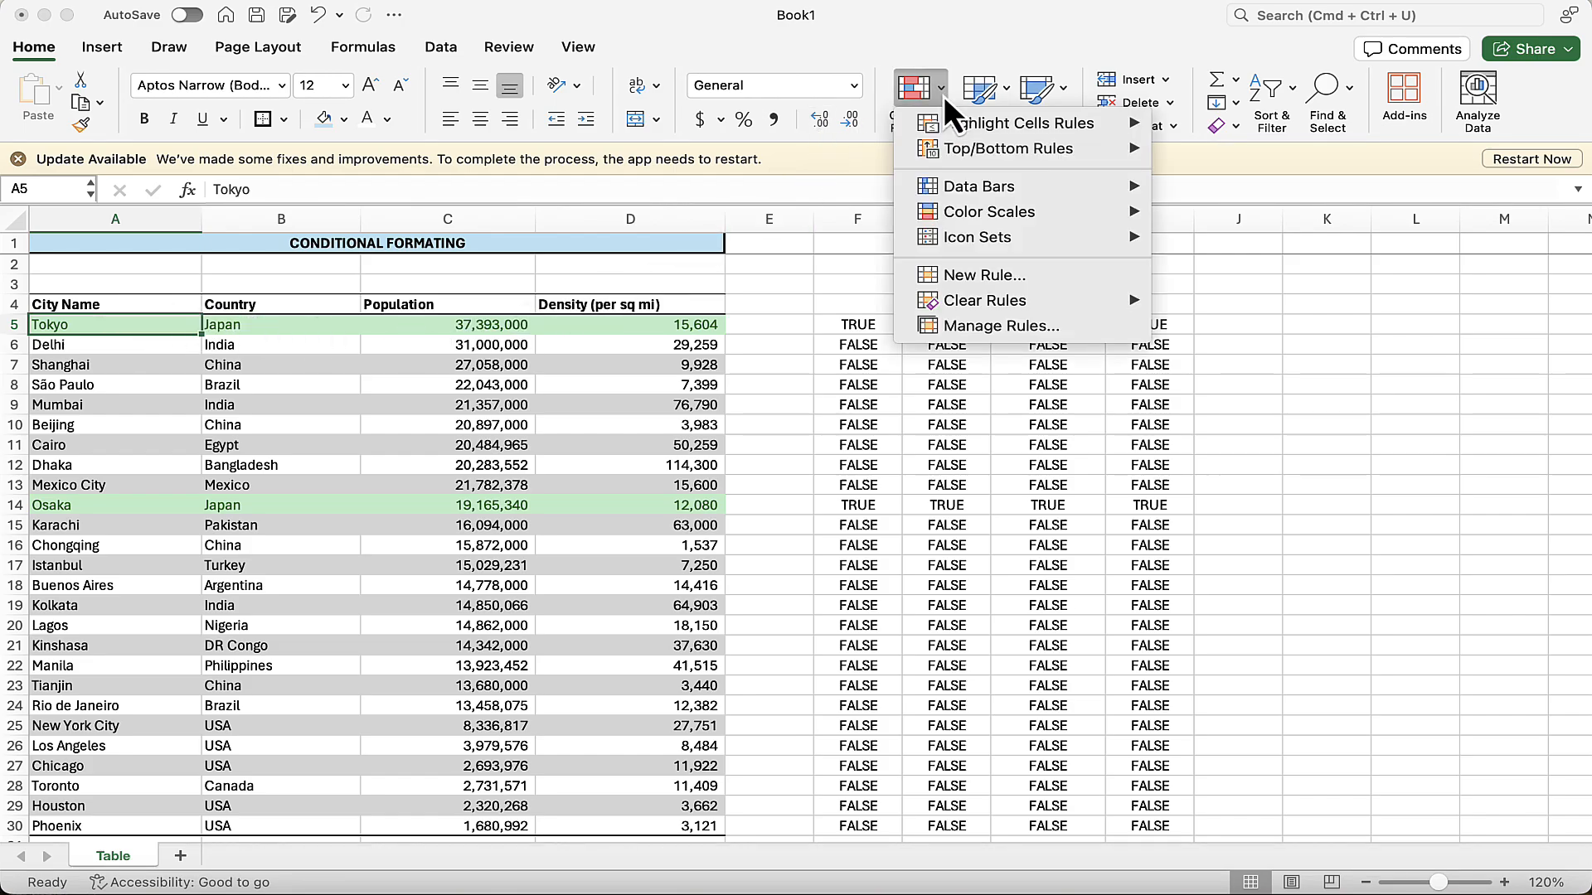
{"action": "left_click", "coordinate": [978, 338]}
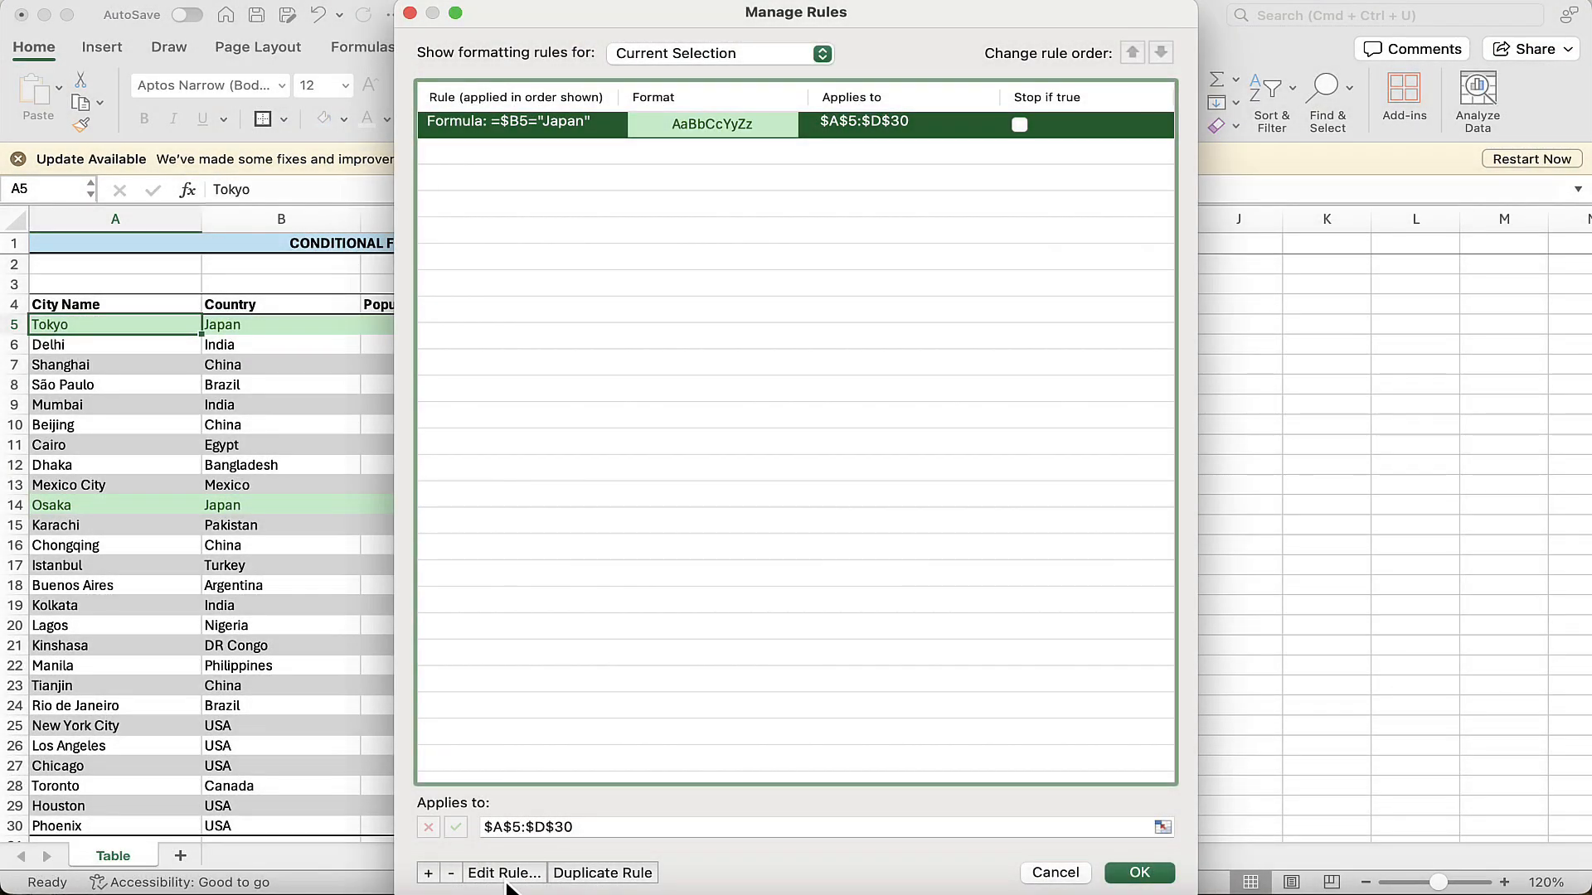
{"action": "left_click", "coordinate": [505, 874]}
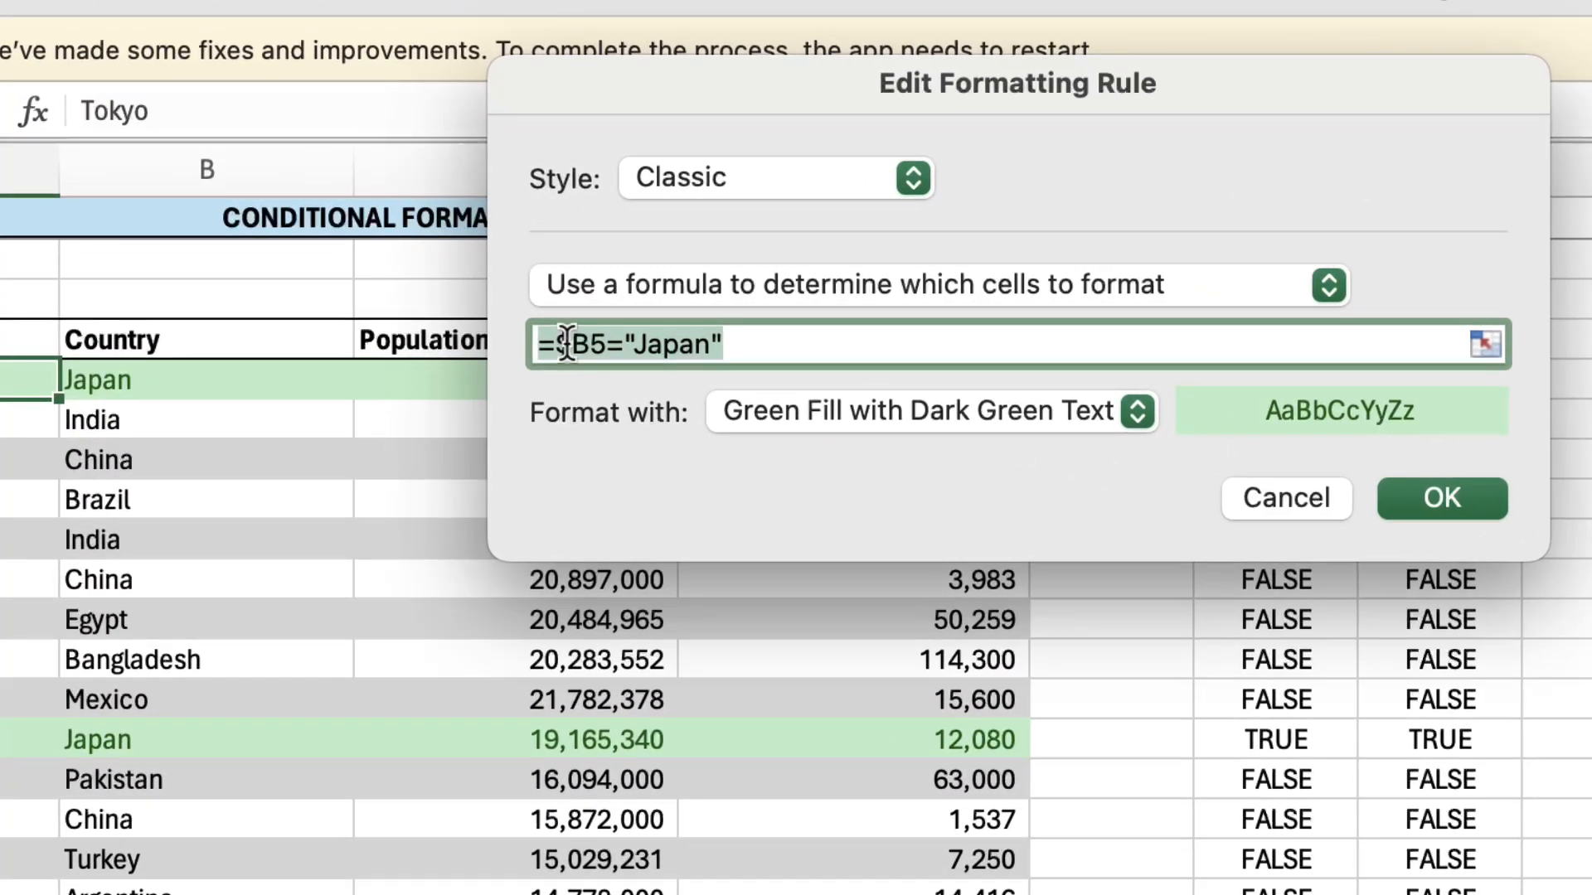
Change the rule's formula to =OR($B5="Japan",$B5="China"), keeping only the column references absolute, and apply it.
{"action": "left_click", "coordinate": [568, 343]}
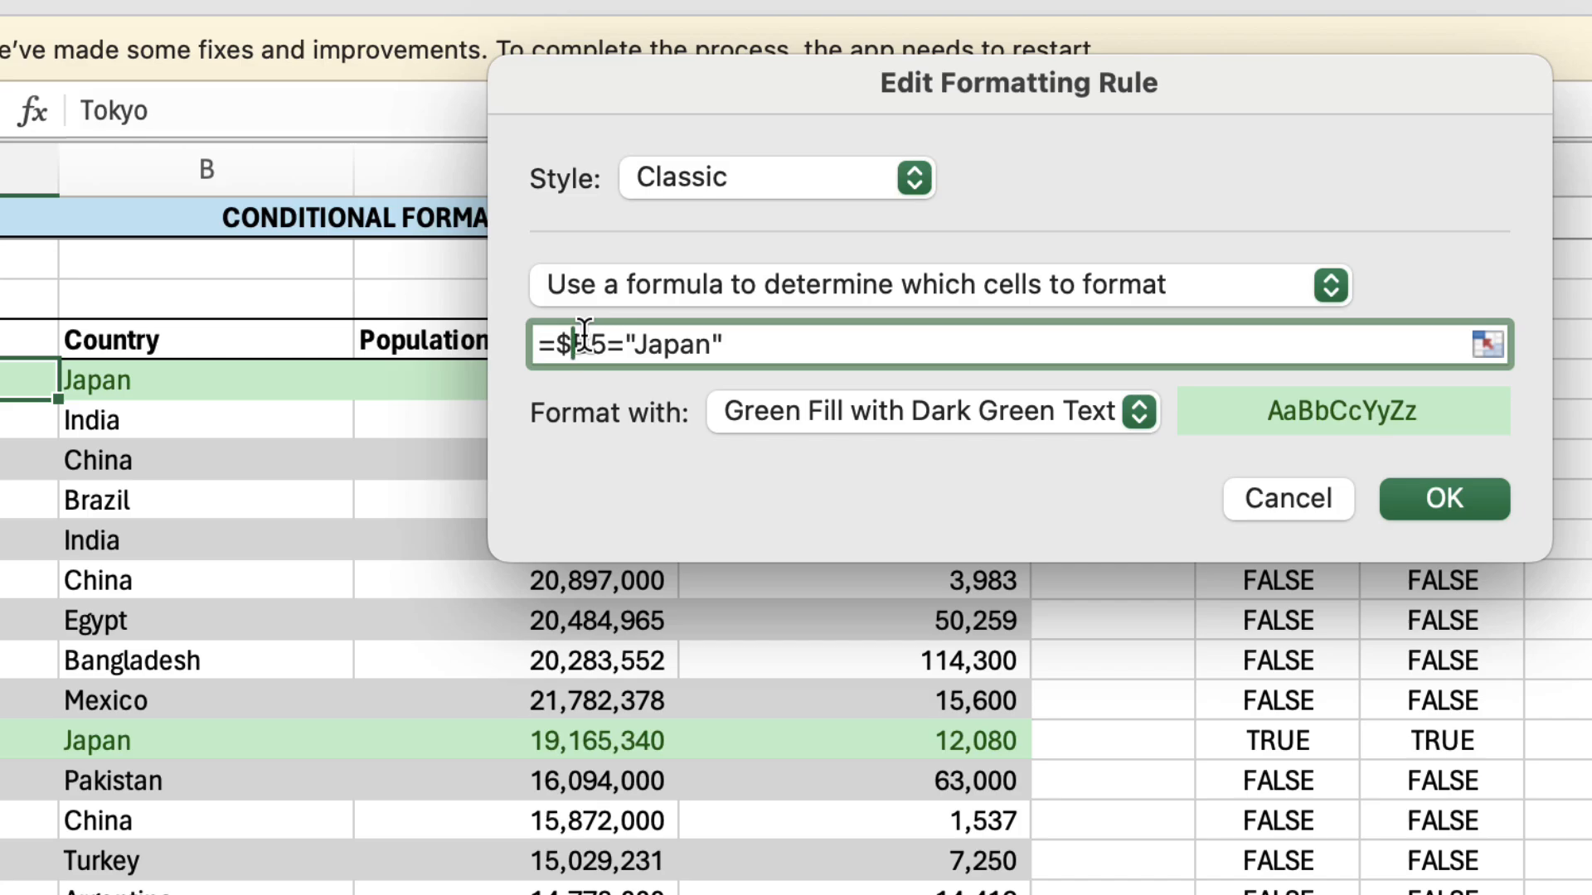
{"action": "left_click", "coordinate": [561, 343]}
{"action": "type", "text": "or("}
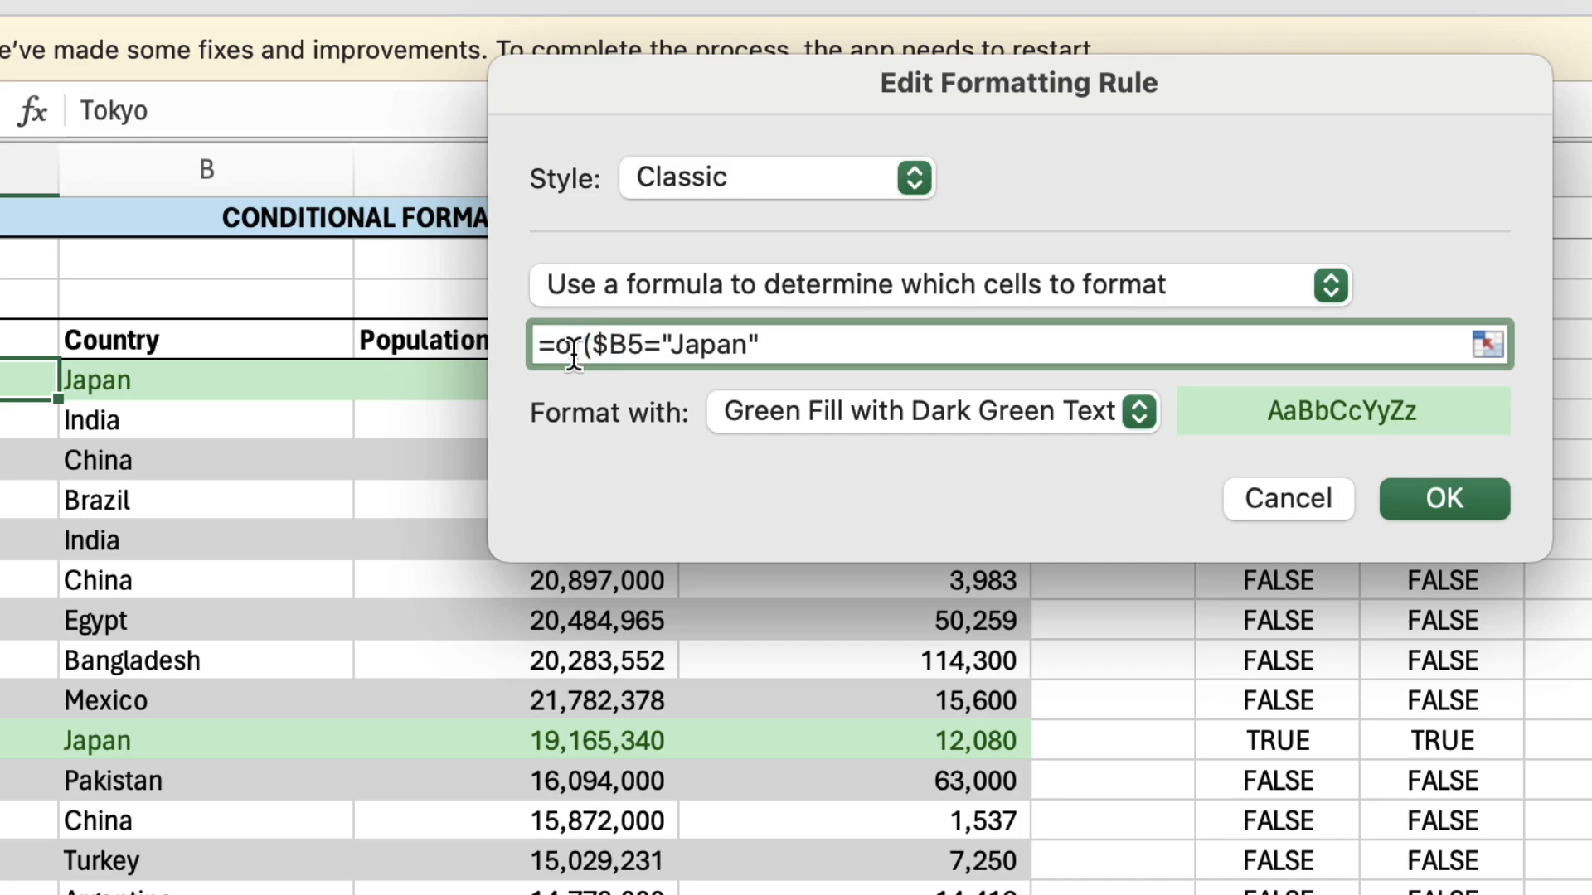
{"action": "left_click", "coordinate": [780, 346]}
{"action": "type", "text": ","}
{"action": "left_click", "coordinate": [218, 380]}
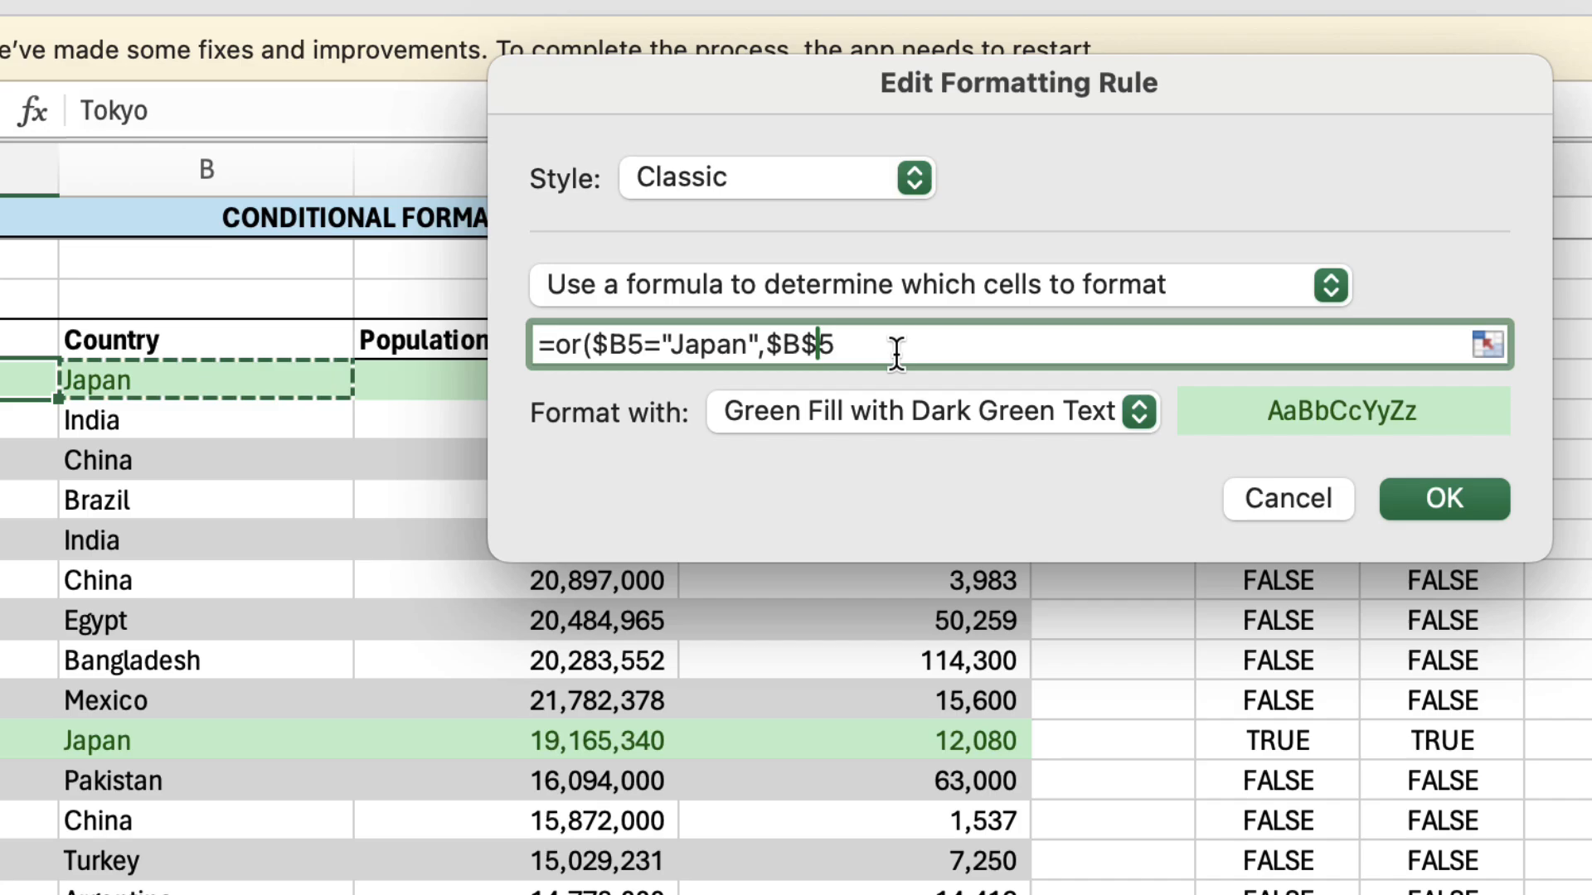
{"action": "key", "text": "BackSpace"}
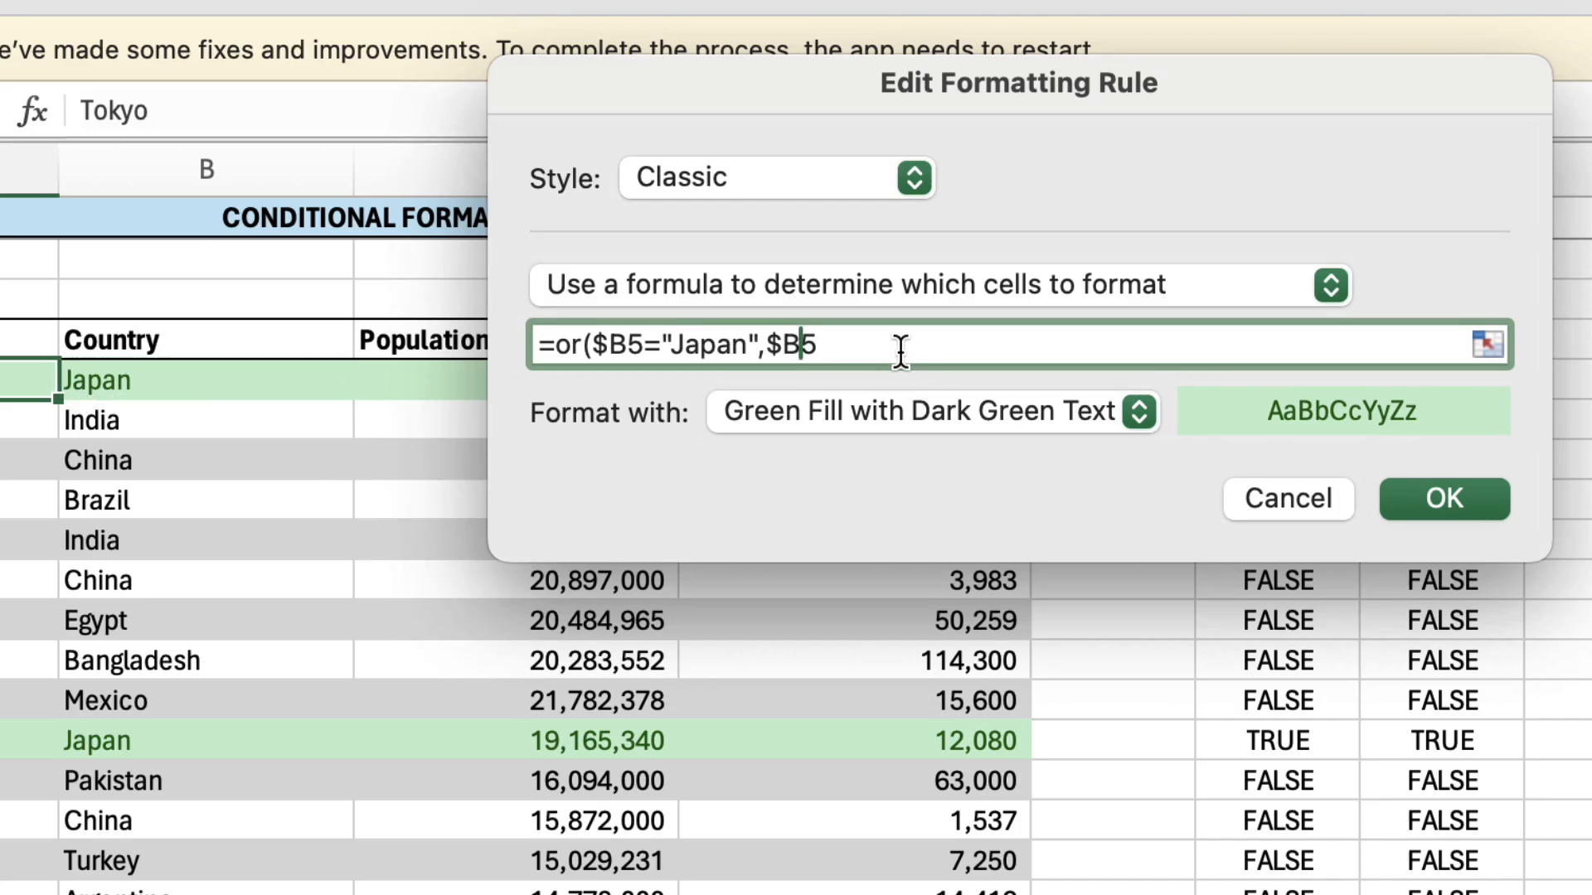
{"action": "type", "text": "=\"China\""}
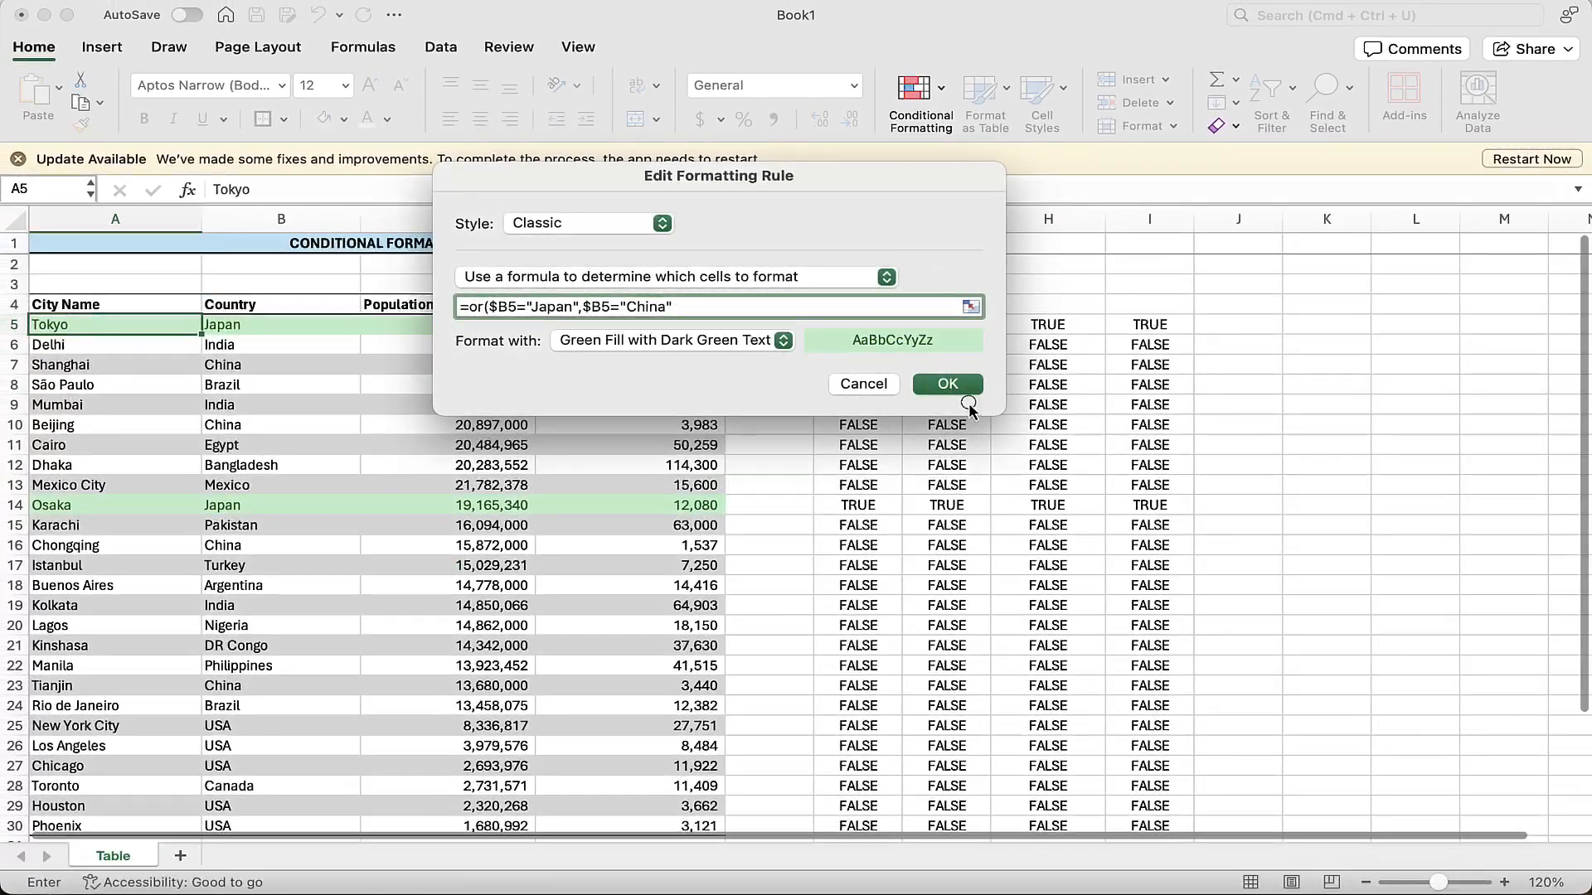
{"action": "left_click", "coordinate": [1187, 439]}
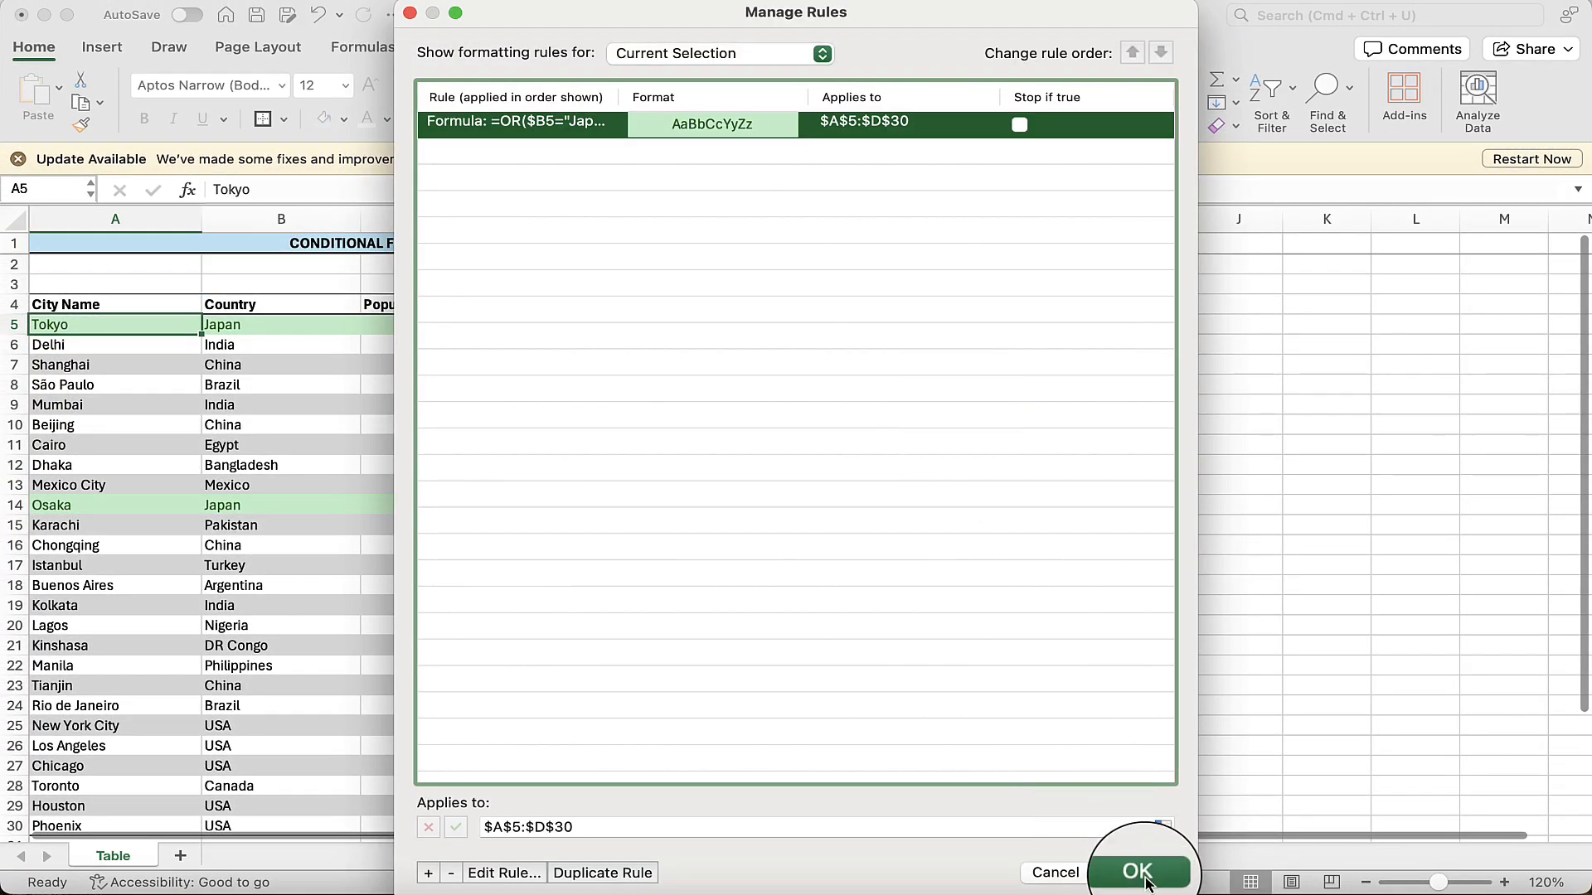
{"action": "left_click", "coordinate": [1135, 874]}
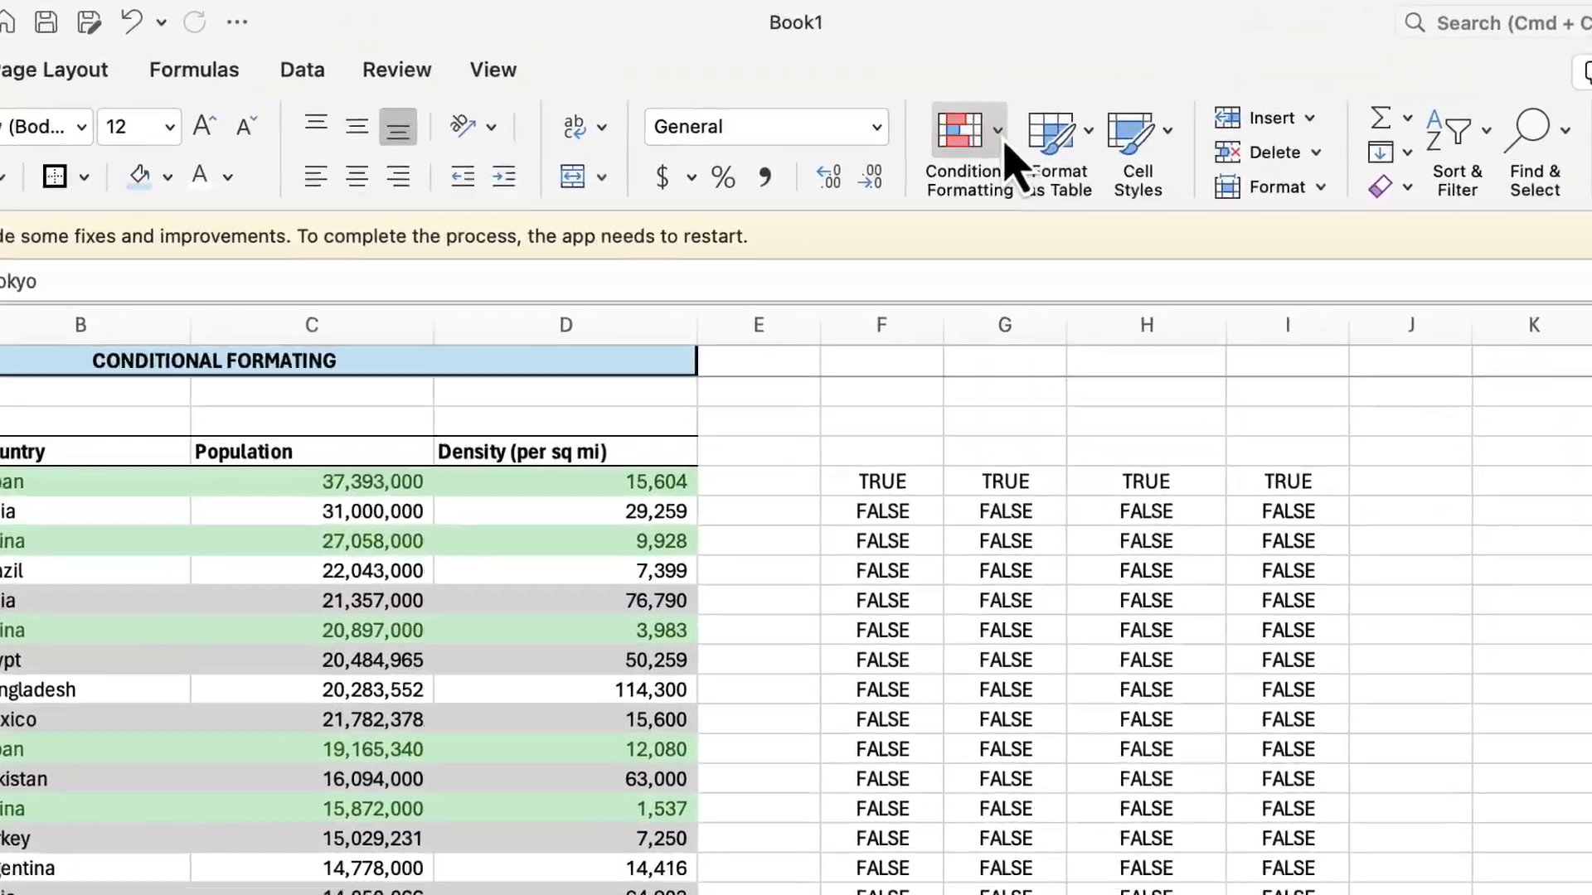
Edit the existing rule again, replacing its formula with an AND function whose first condition is $B5="Japan".
{"action": "left_click", "coordinate": [936, 98]}
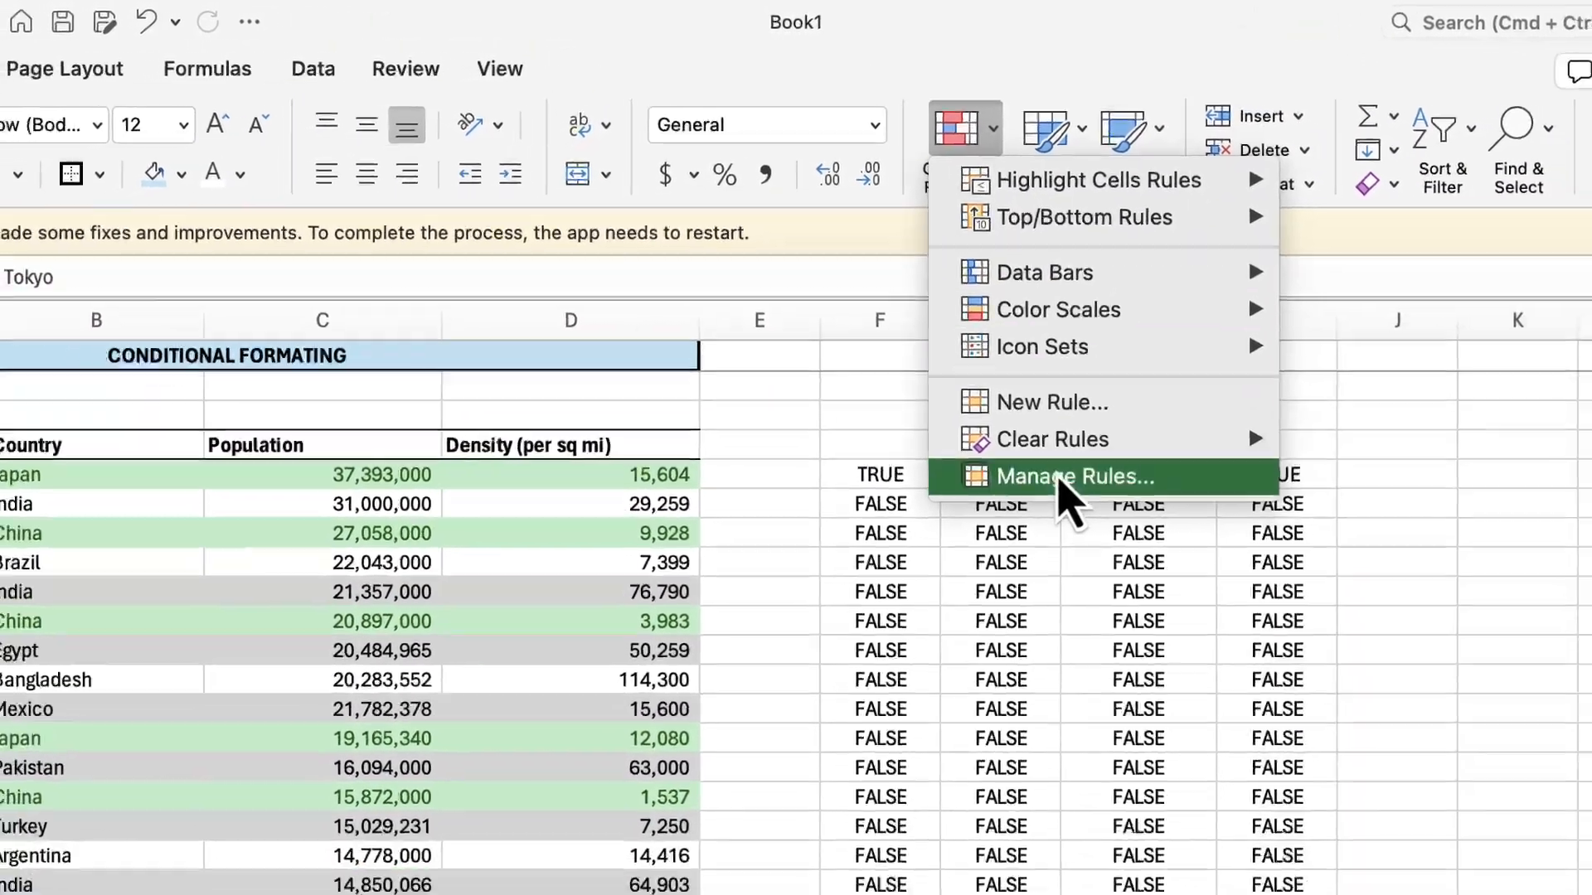
{"action": "left_click", "coordinate": [1078, 511]}
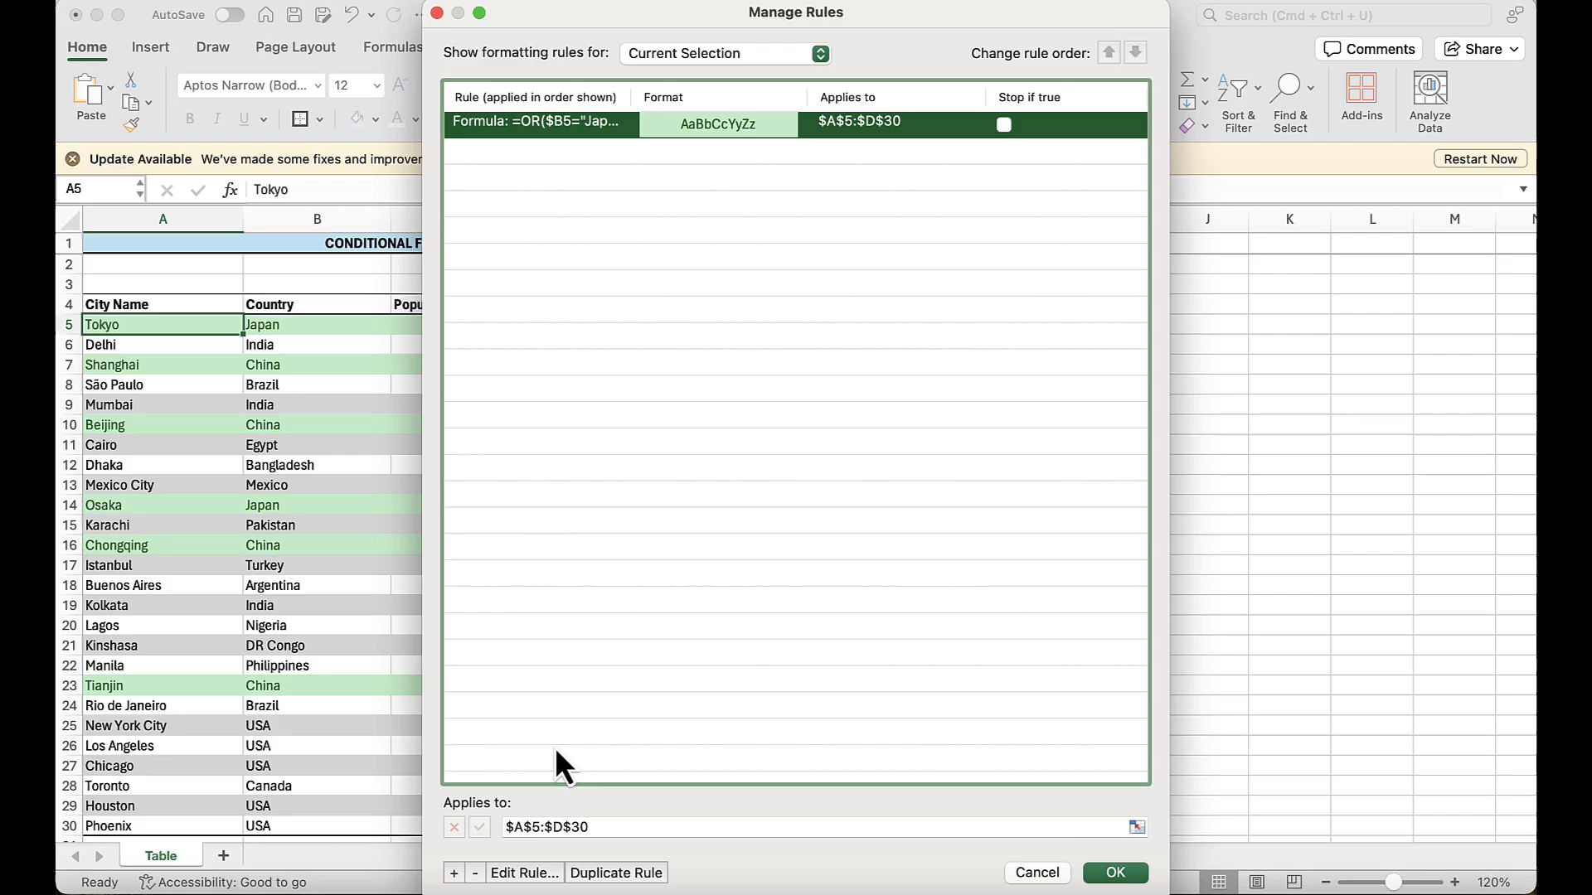
{"action": "left_click", "coordinate": [528, 870]}
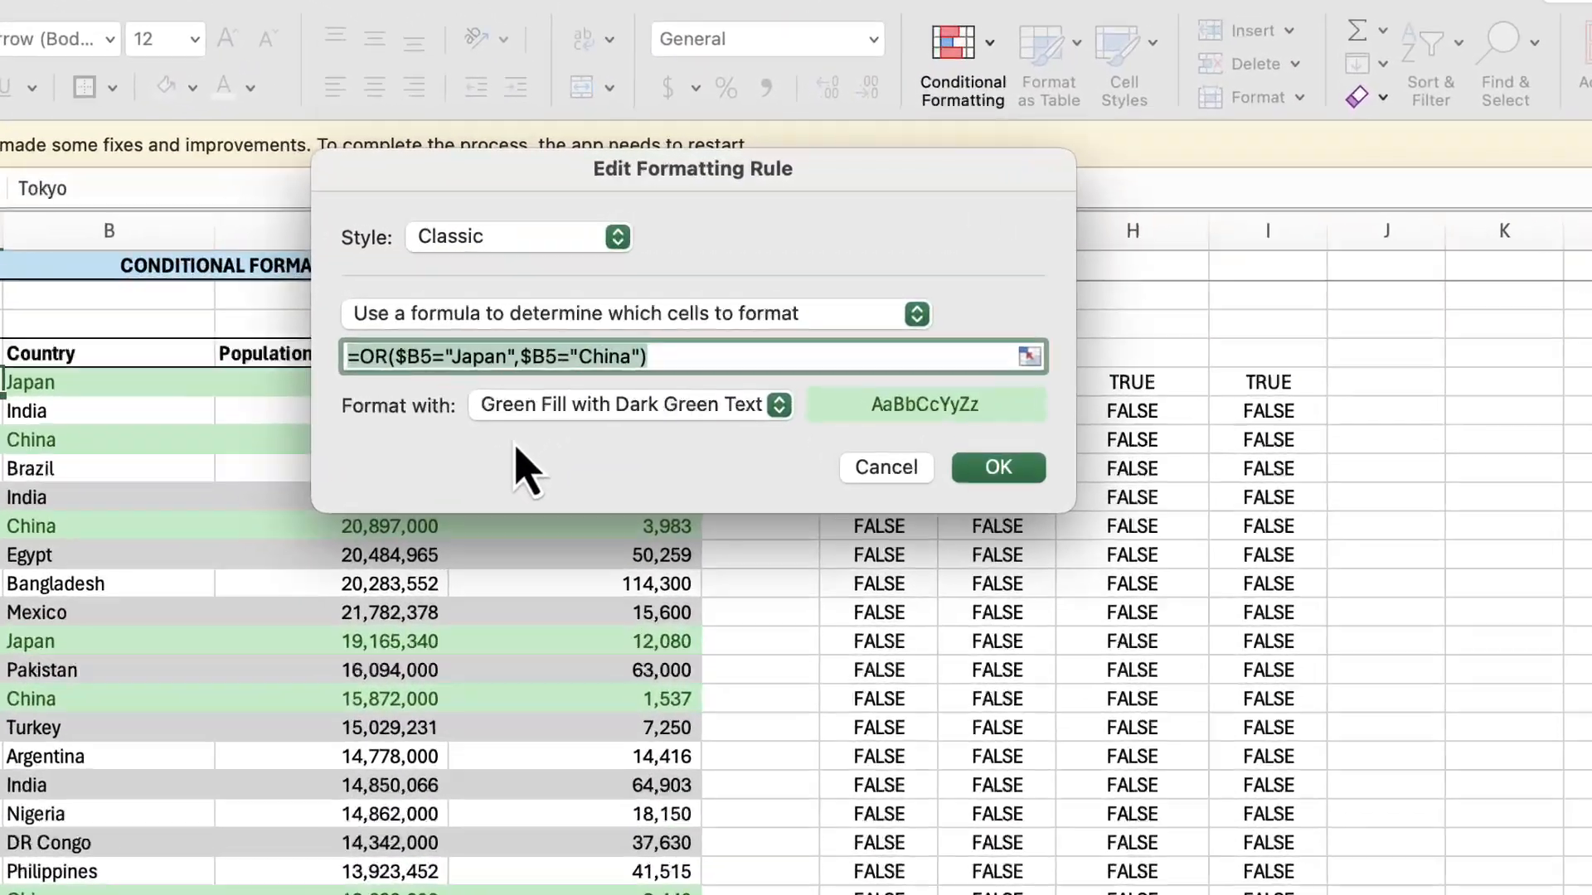
{"action": "type", "text": "=and"}
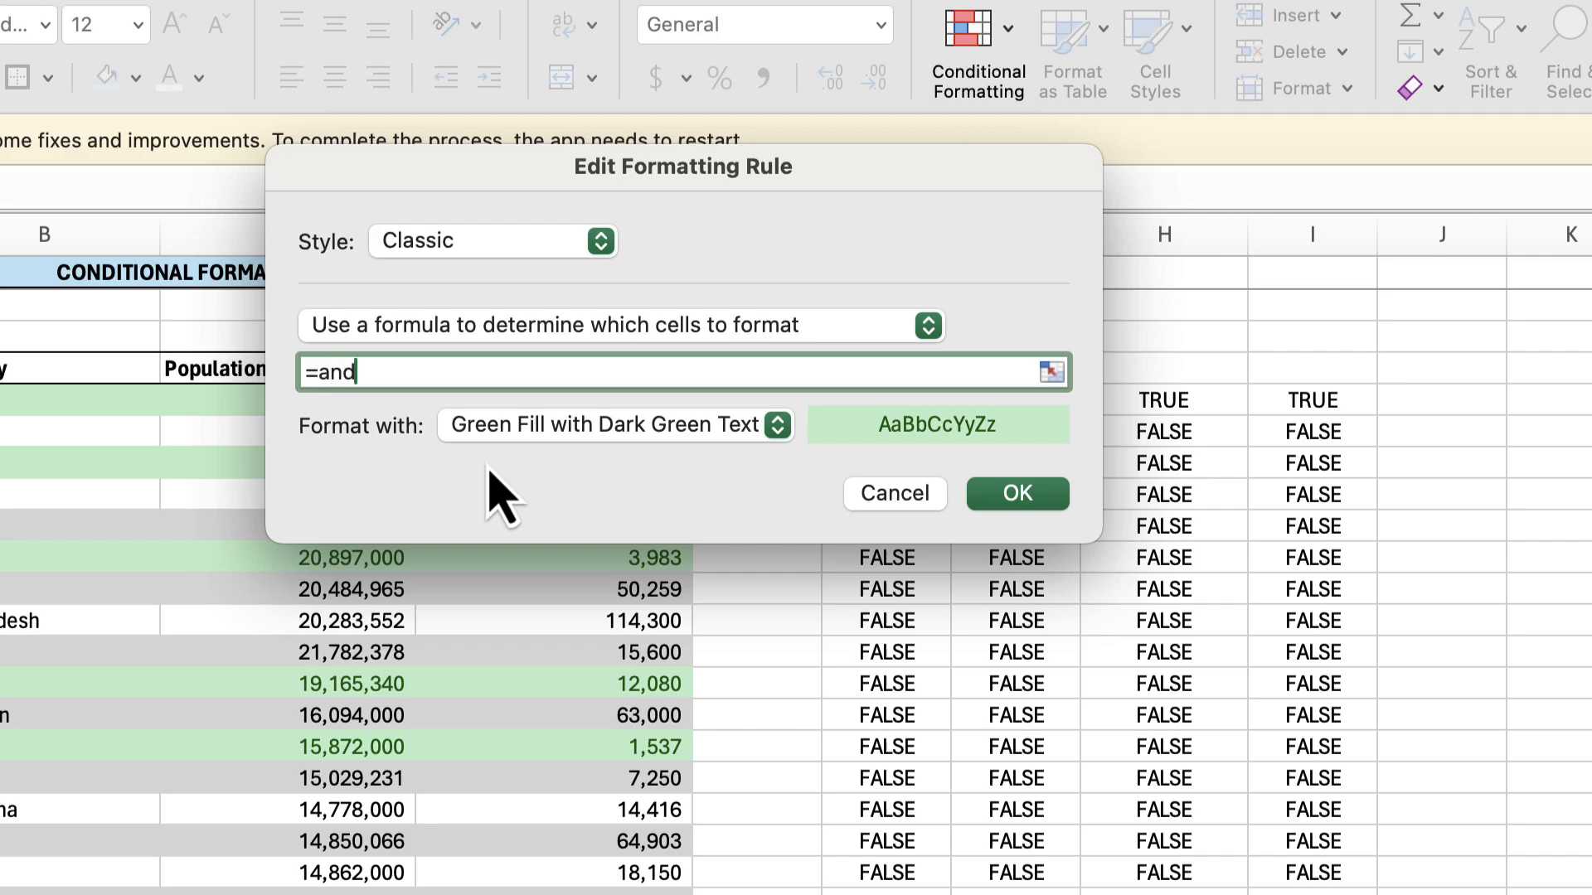
{"action": "type", "text": "("}
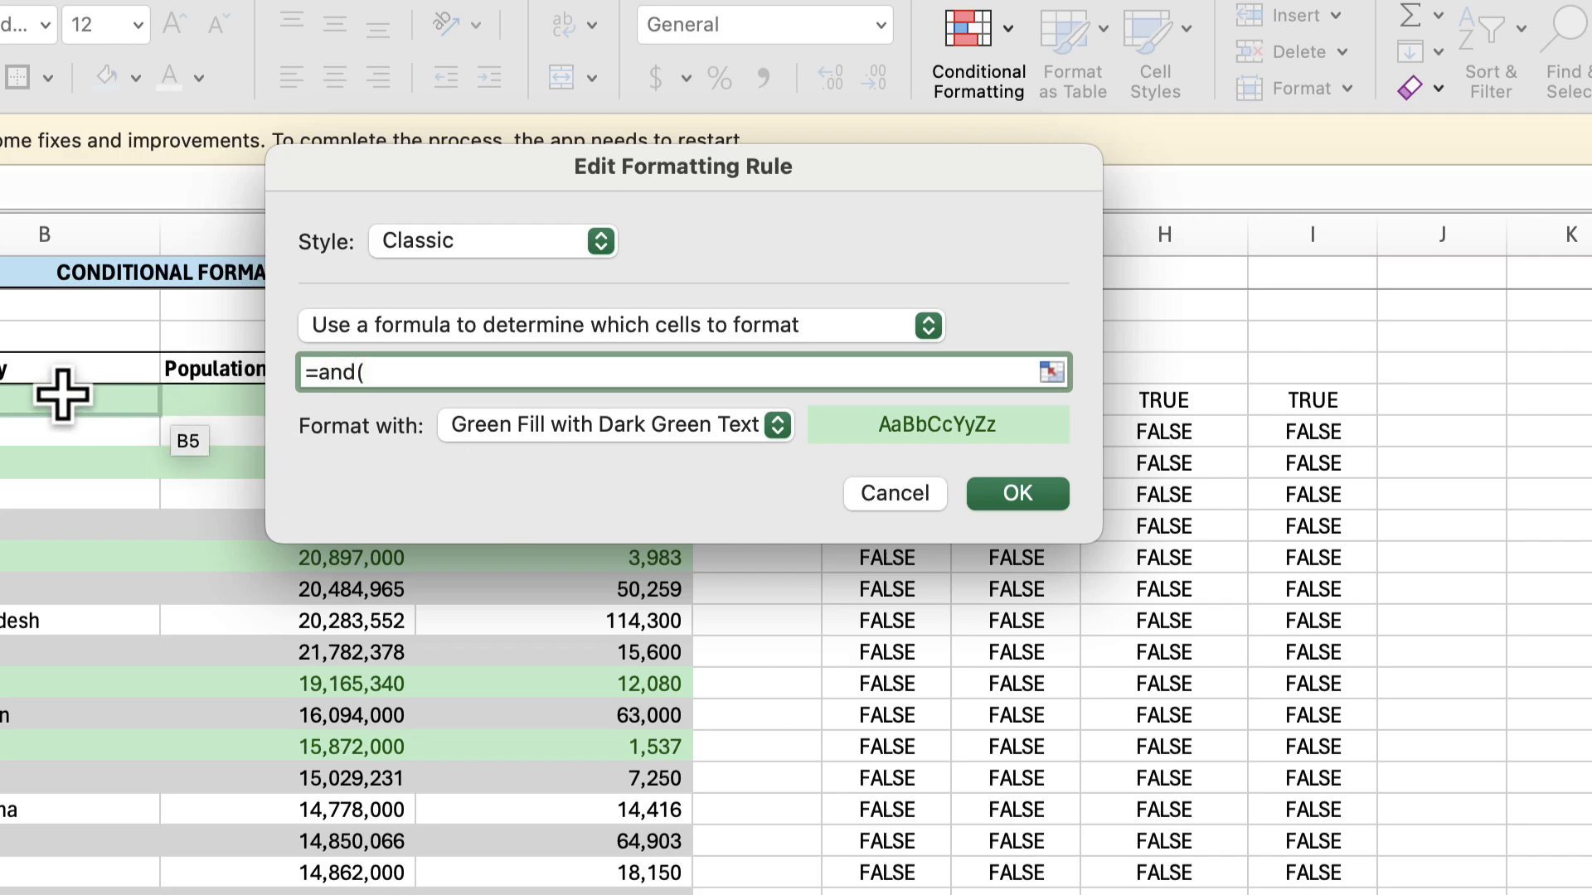
{"action": "left_click", "coordinate": [61, 396]}
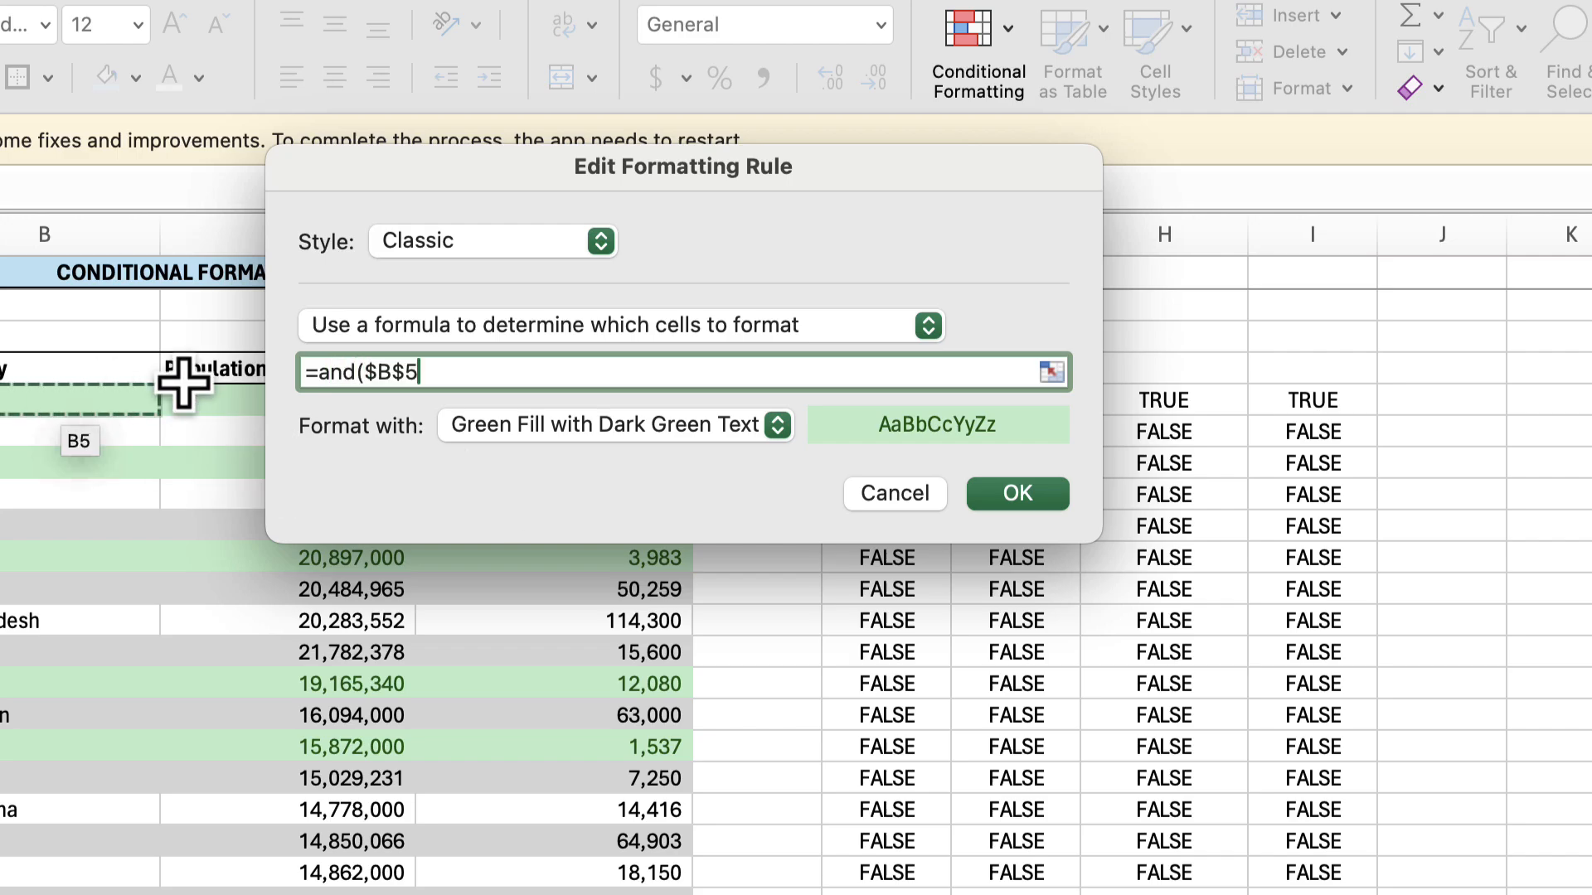
{"action": "left_click", "coordinate": [408, 372]}
{"action": "key", "text": "BackSpace"}
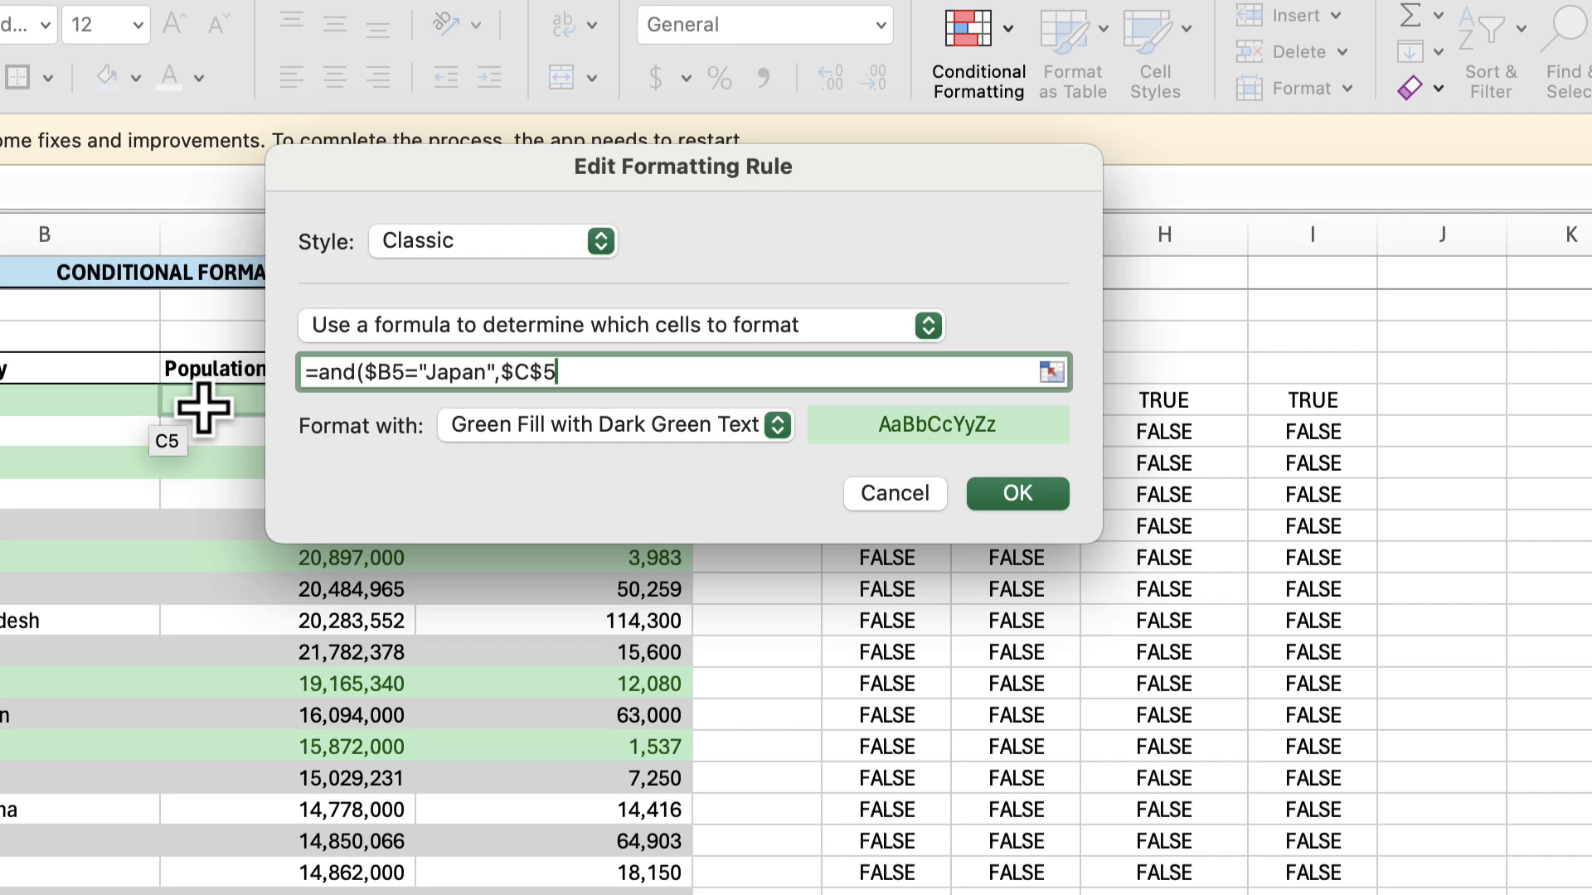
Complete the AND formula with the second condition $C5>20000000, keeping only the column absolute, and apply the edited rule.
{"action": "left_click", "coordinate": [542, 372]}
{"action": "key", "text": "BackSpace"}
{"action": "left_click", "coordinate": [587, 380]}
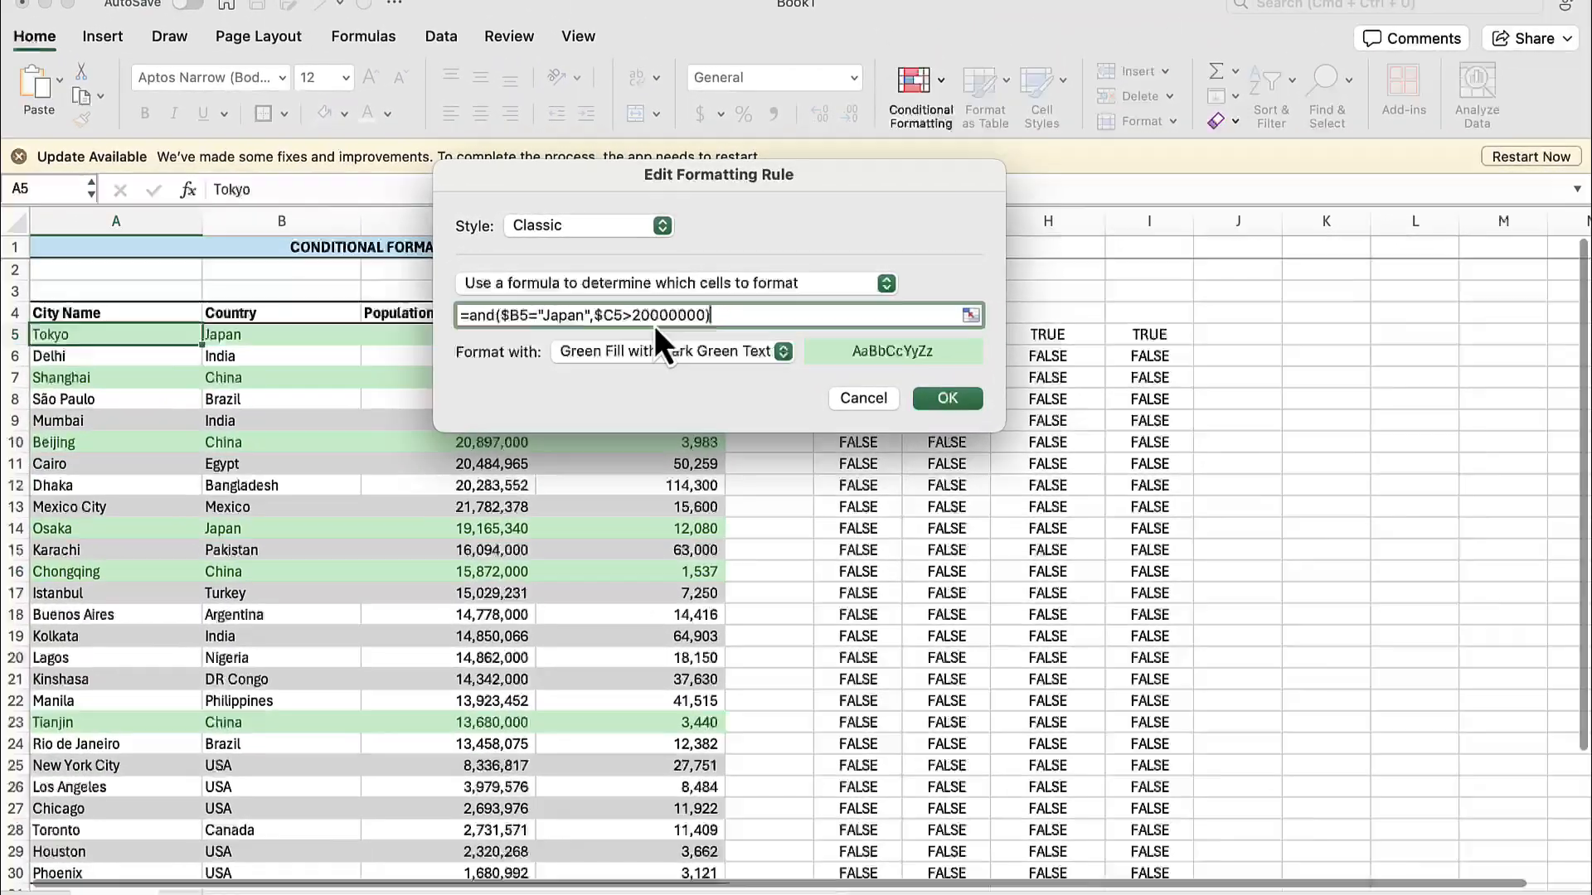
{"action": "key", "text": "Return"}
{"action": "key", "text": "Return"}
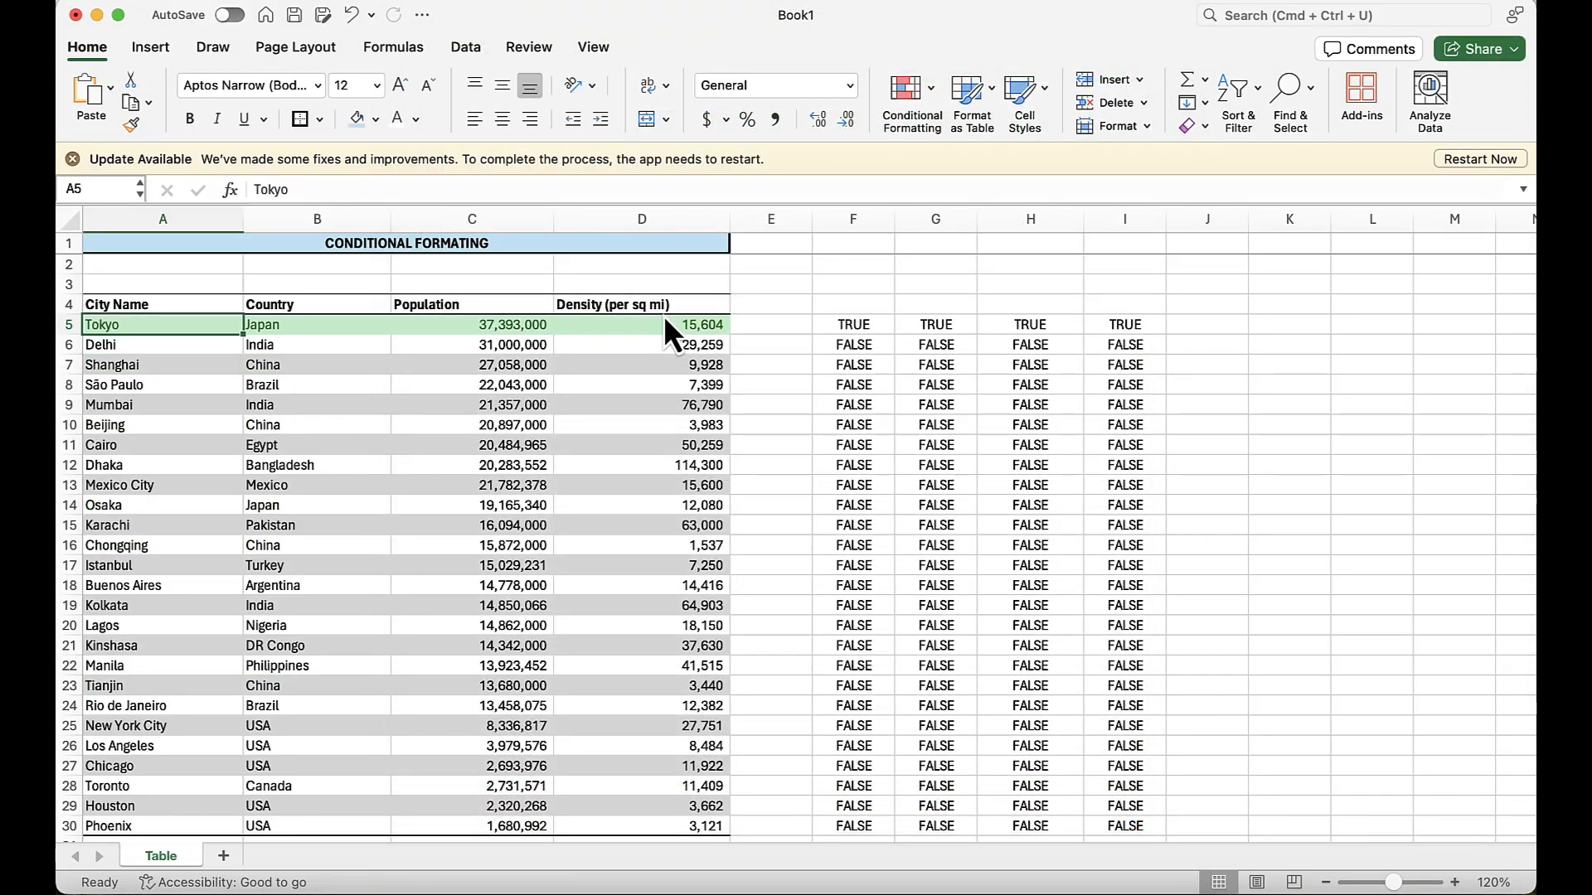